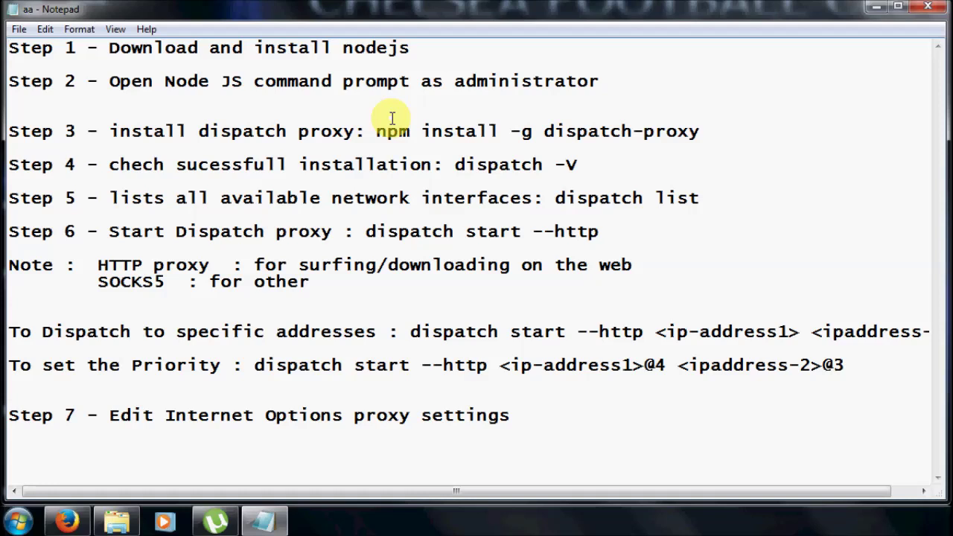
Switch to Firefox and look at the nodejs.org home page for the Node.js installer download
double_click(356, 48)
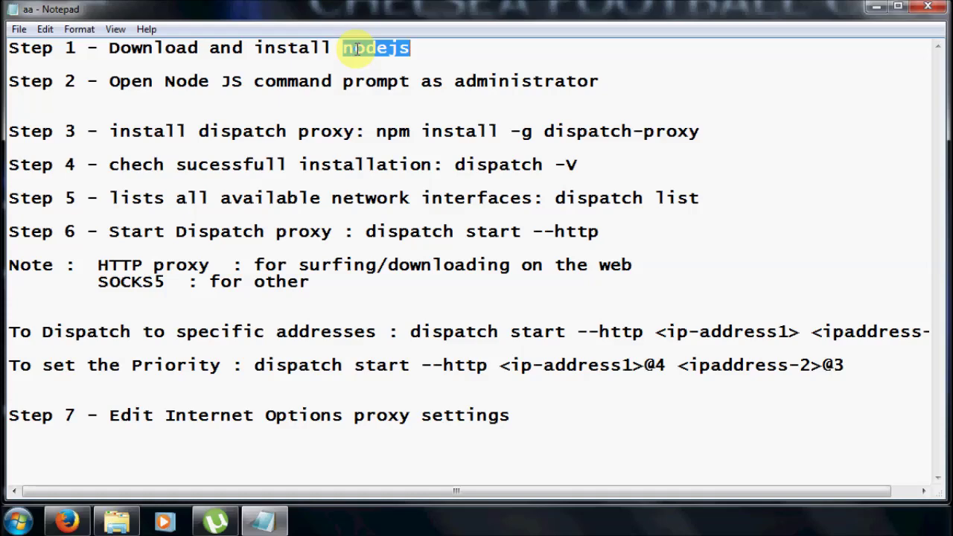
key(super+e)
key(alt+Tab)
key(alt+Tab)
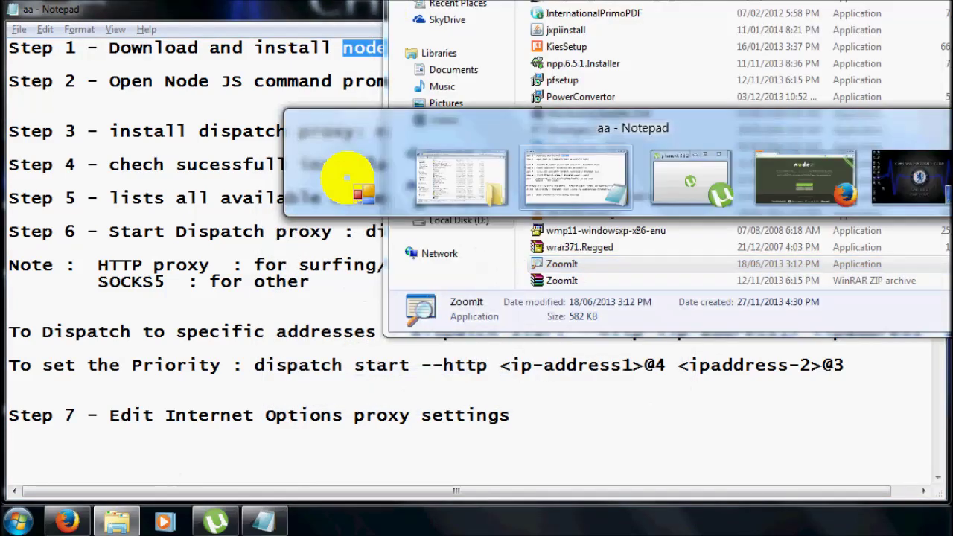
key(alt+Tab)
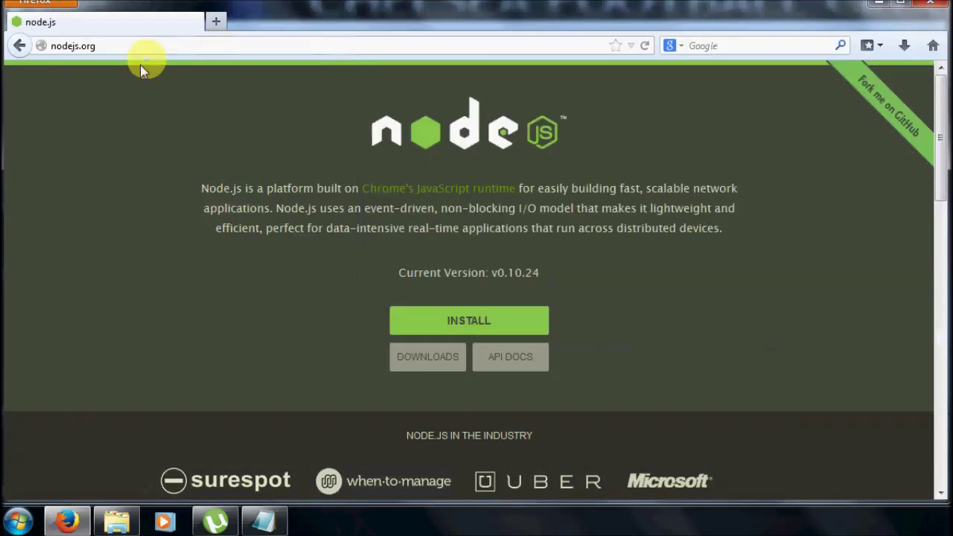
click(132, 48)
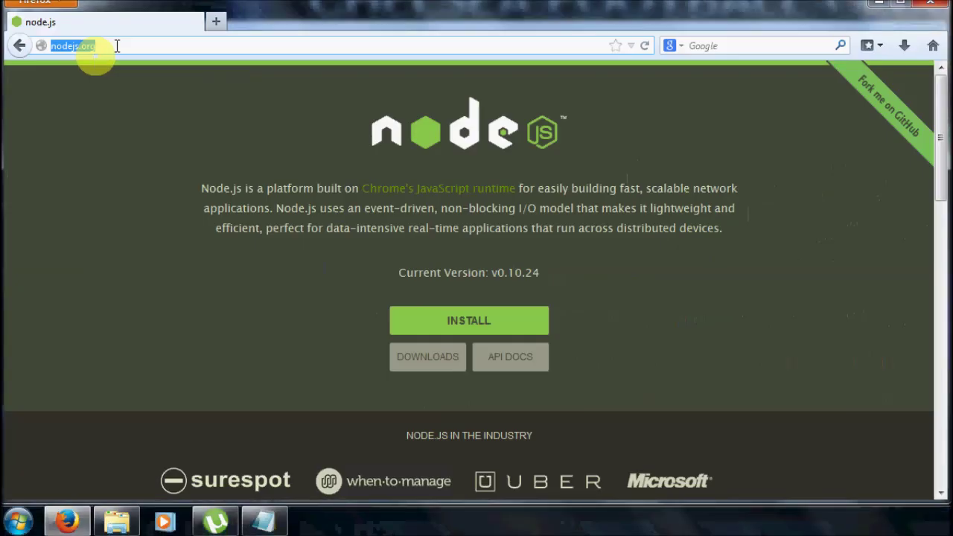
click(299, 177)
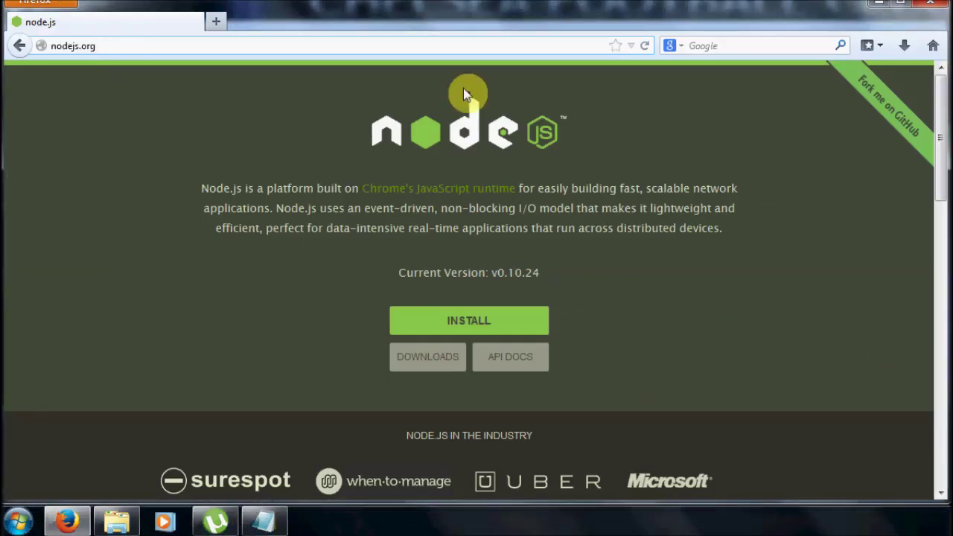
click(881, 9)
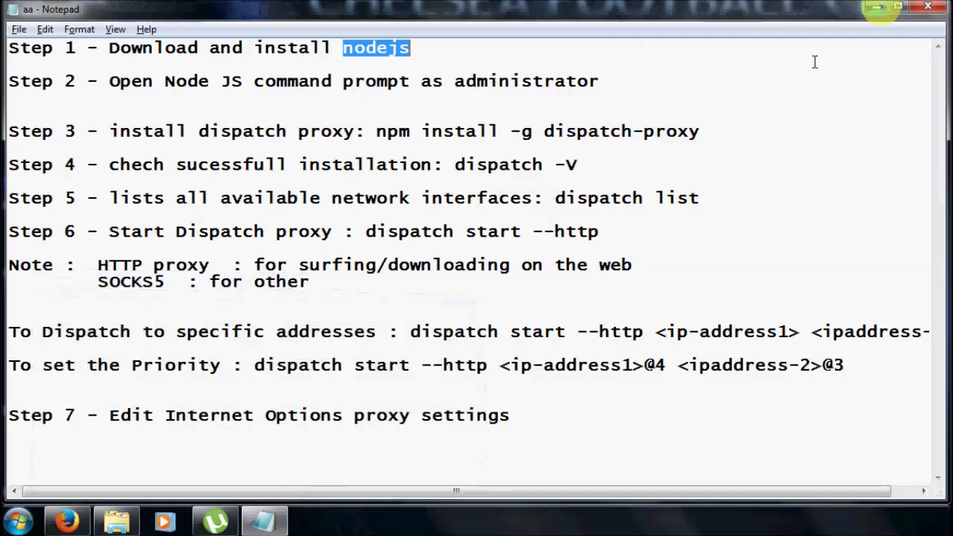
click(84, 525)
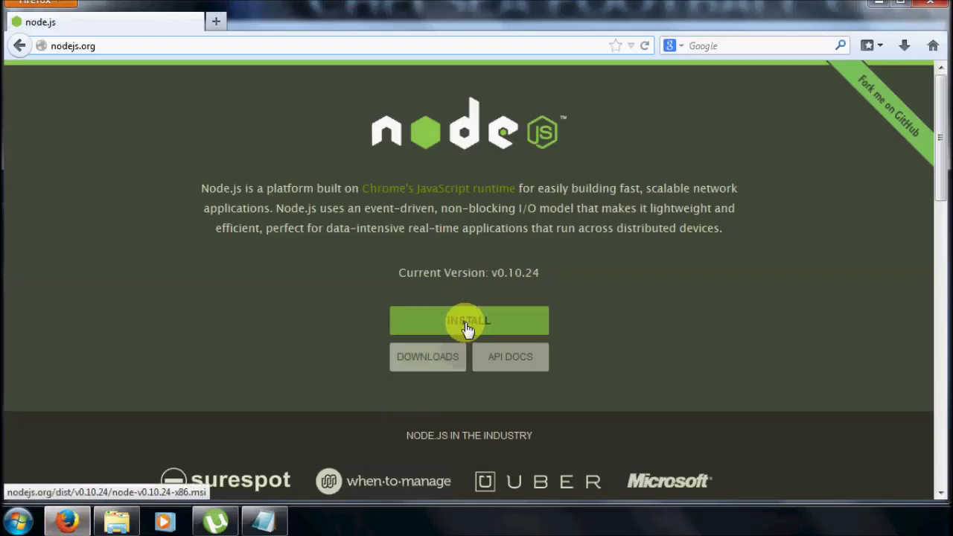
Reveal the desktop and run the node-v0.10.24-x86.msi installer, allowing it past the security warning
click(878, 11)
click(877, 9)
click(138, 327)
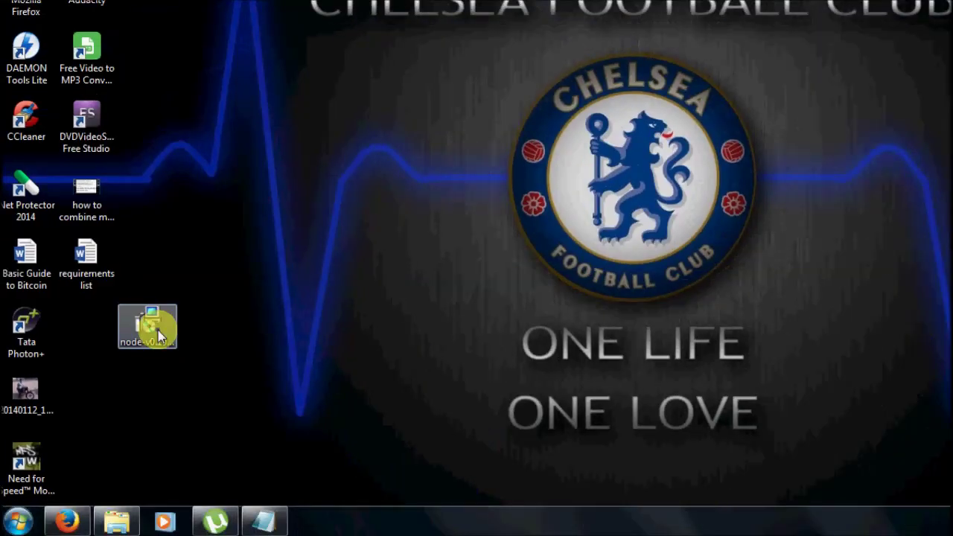
click(159, 336)
double_click(159, 337)
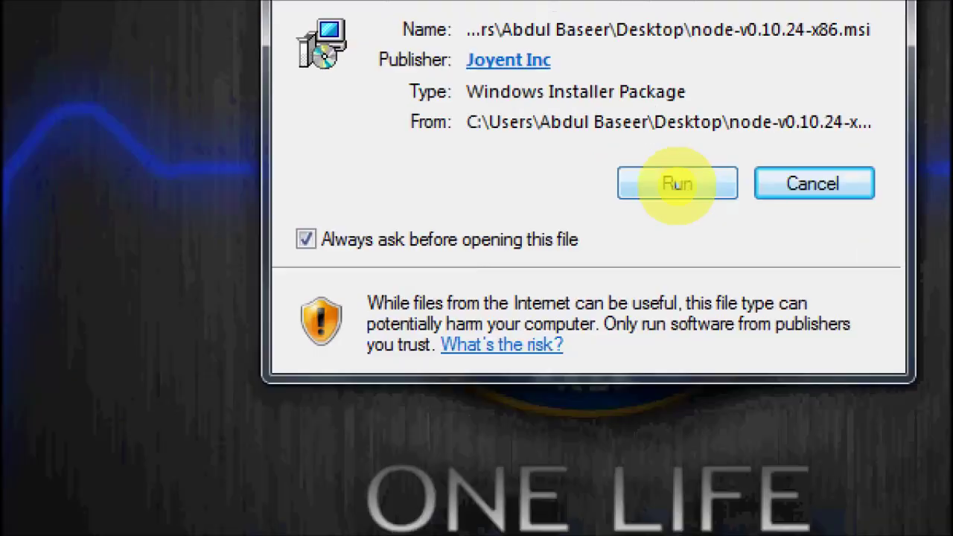
click(678, 187)
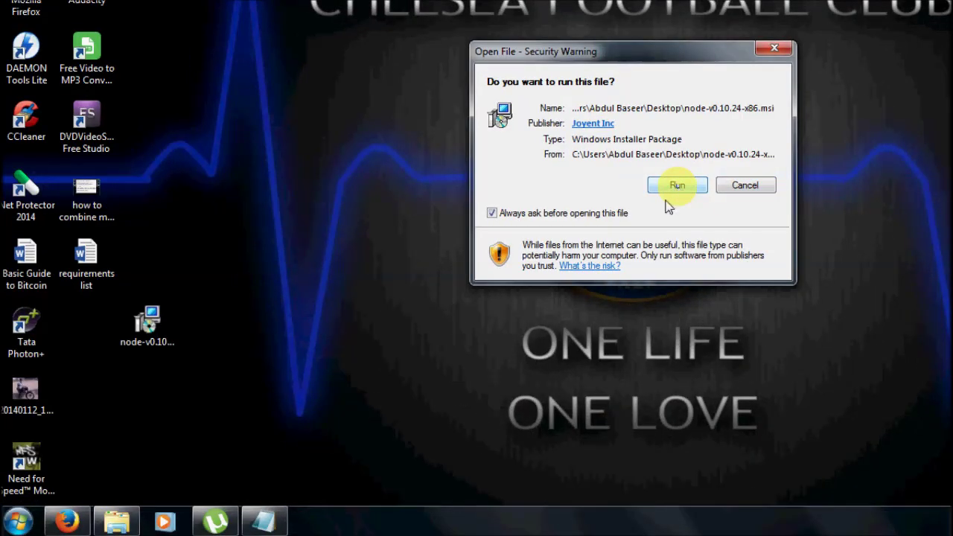
click(683, 189)
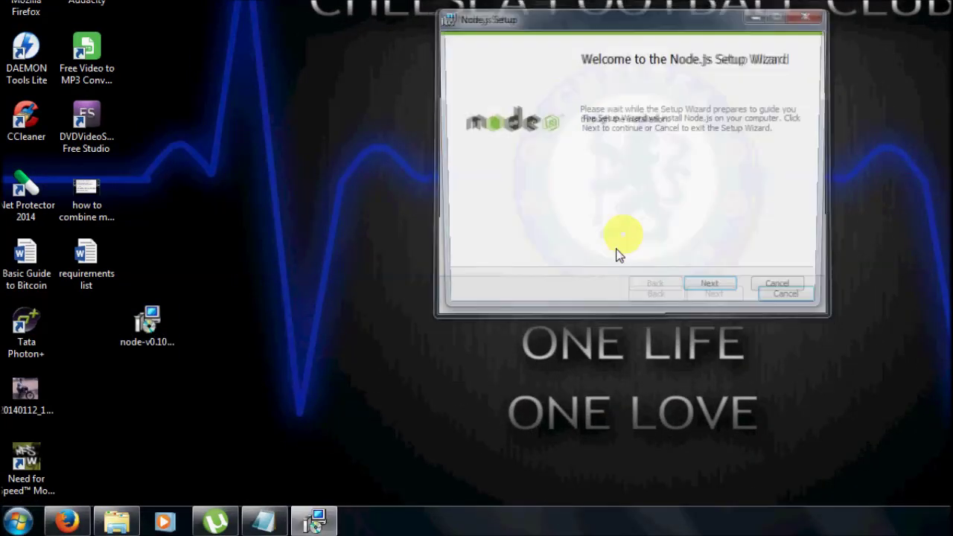
Accept the license agreement and install Node.js with the default setup options, finishing the setup wizard
drag(594, 25, 474, 42)
click(601, 319)
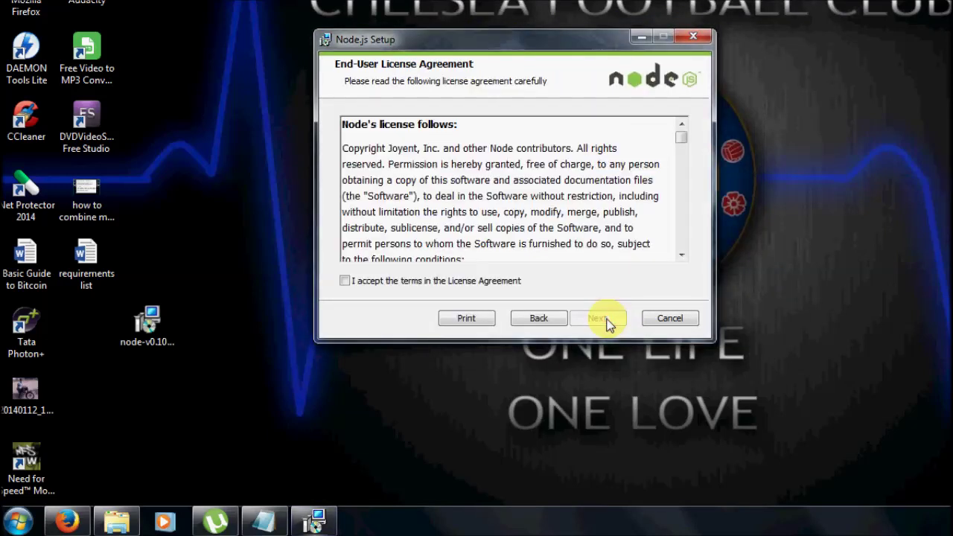
click(347, 281)
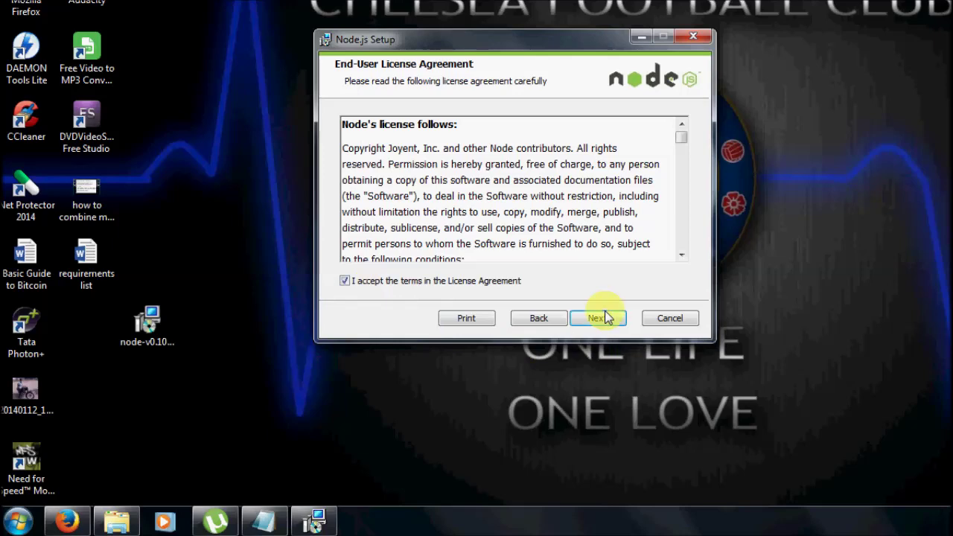
click(600, 319)
click(605, 321)
click(605, 320)
click(606, 321)
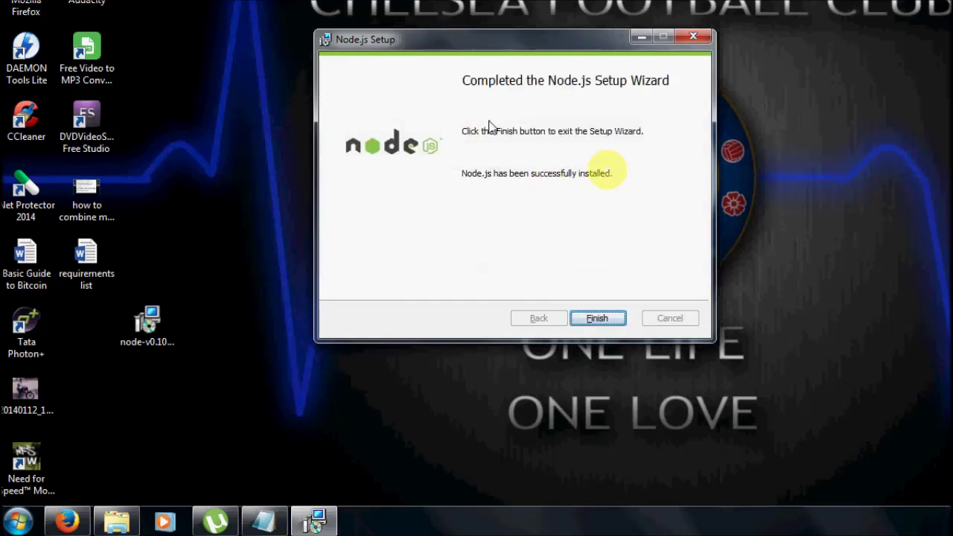
click(604, 320)
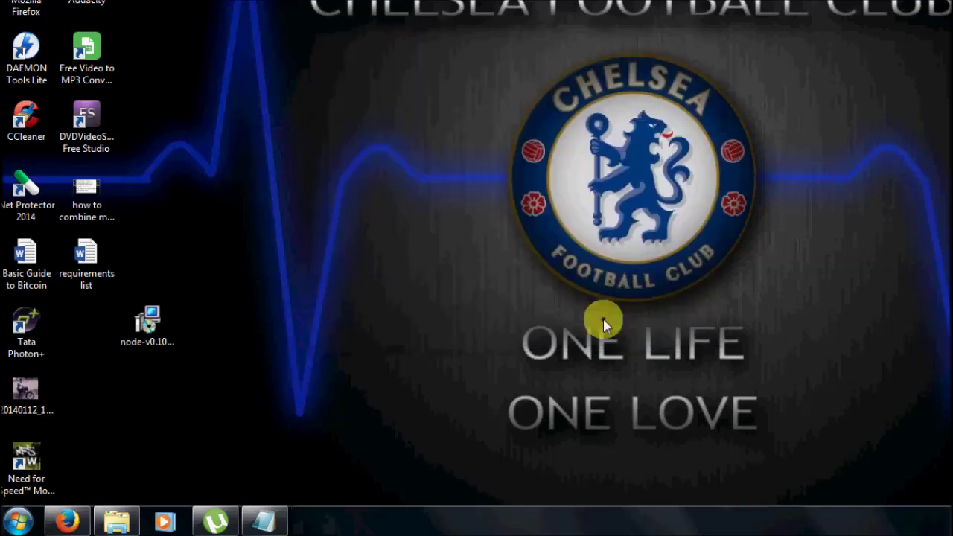
click(262, 521)
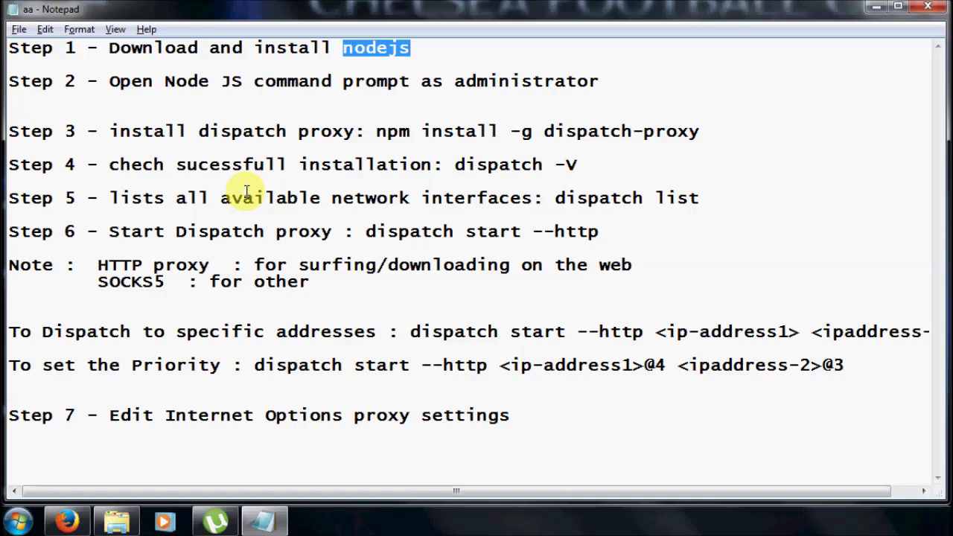
click(18, 521)
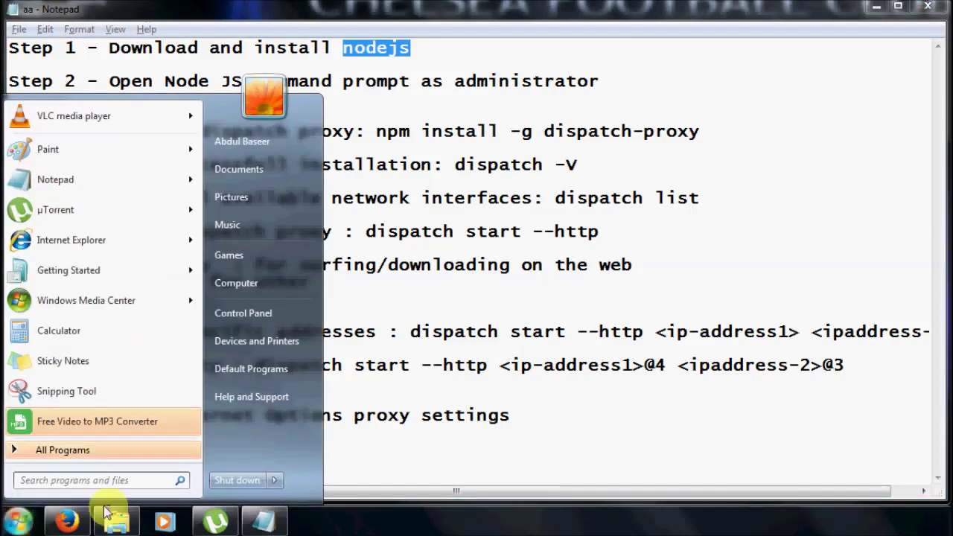
click(69, 484)
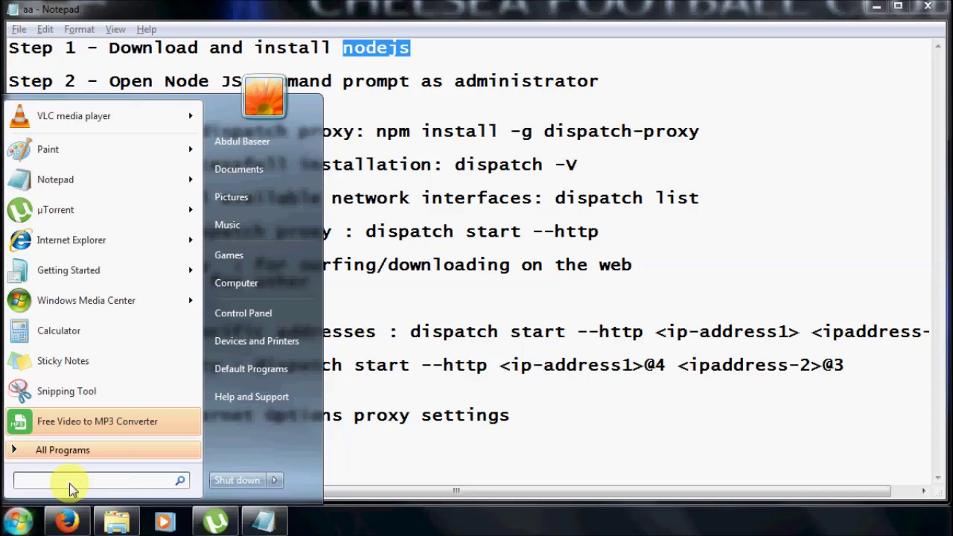
text(node)
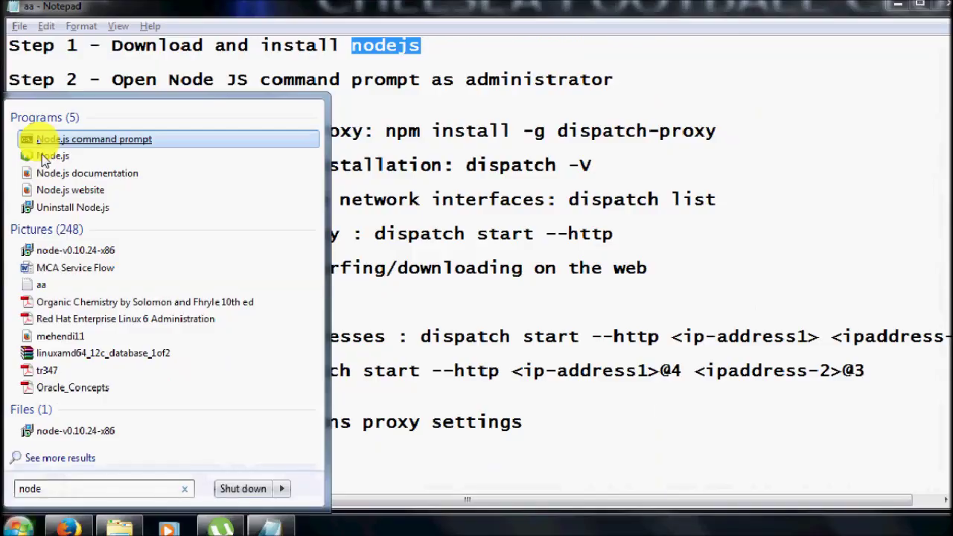
click(56, 137)
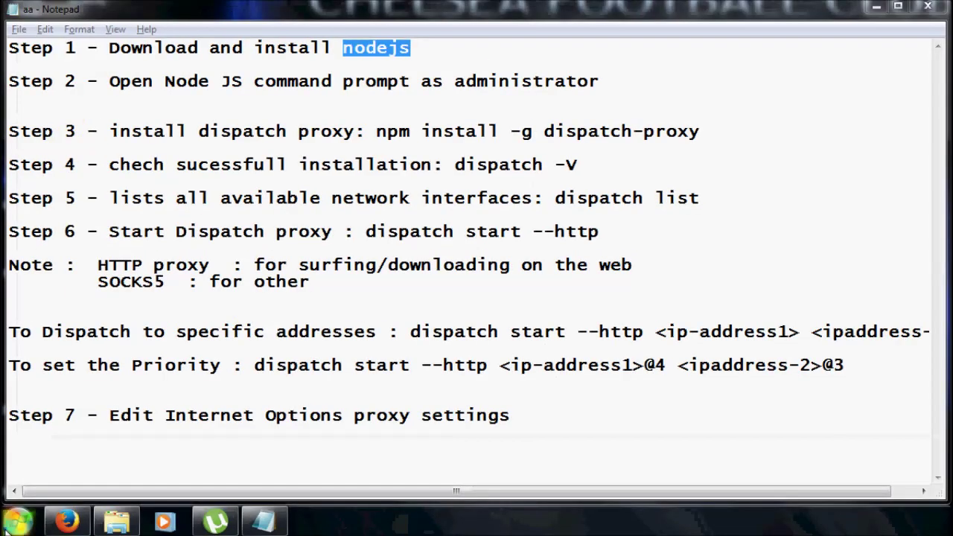
Search the installed programs for "node" and run the Node.js command prompt as administrator
click(30, 513)
text(node)
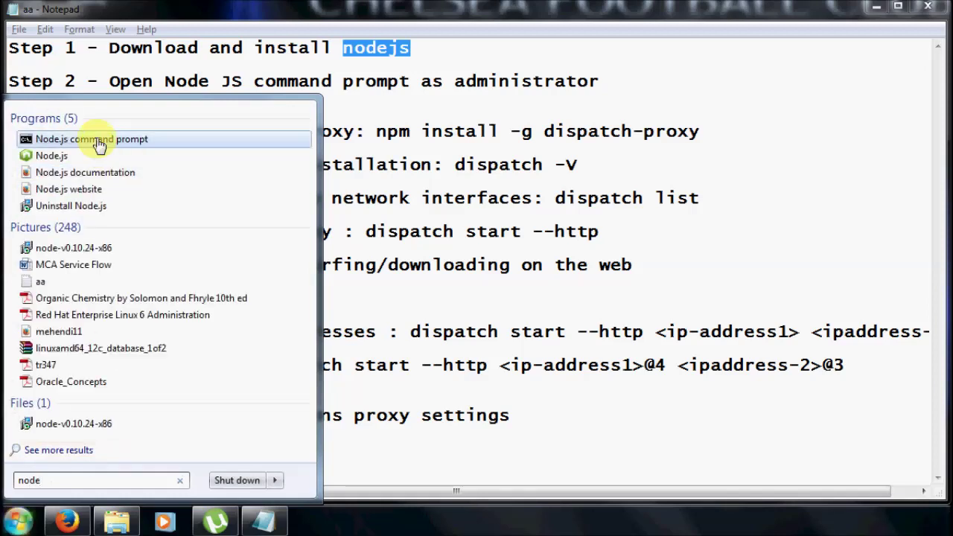
right_click(97, 142)
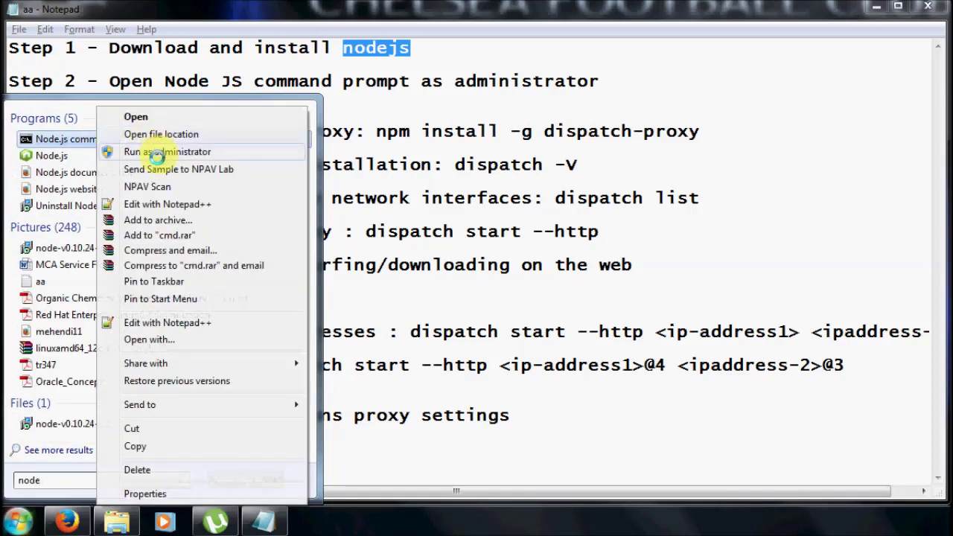
click(184, 152)
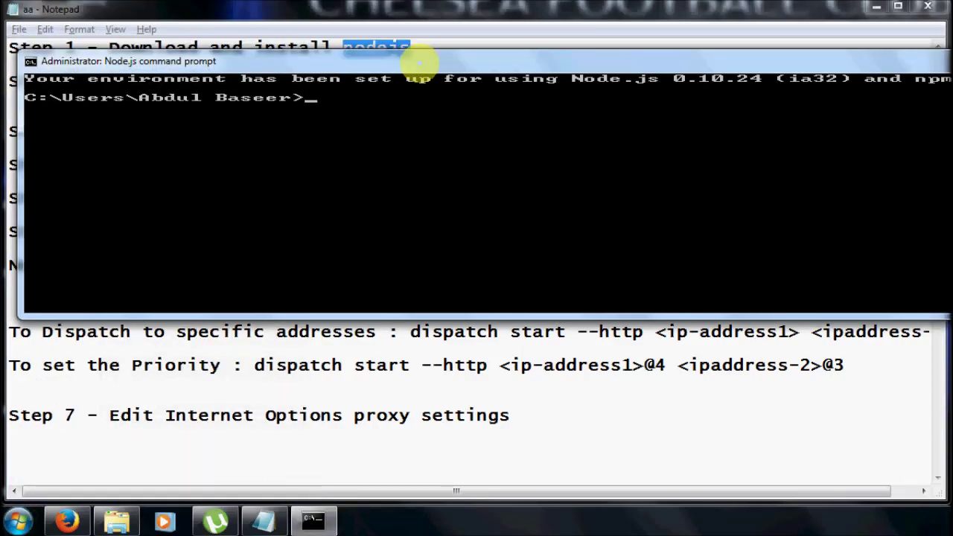
Set the Node.js command prompt's font size to 12 x 16 and reposition its window over the notes
right_click(413, 60)
click(488, 217)
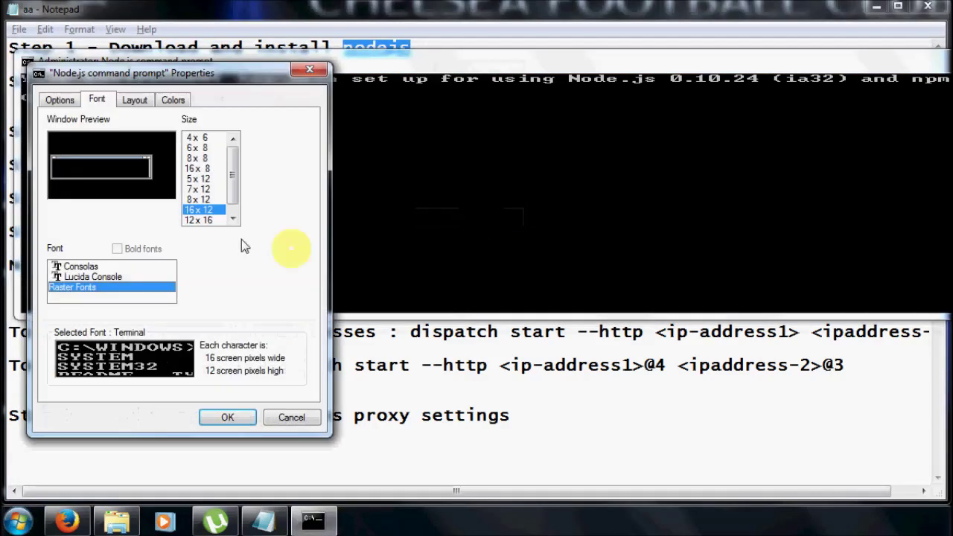
click(201, 219)
click(237, 419)
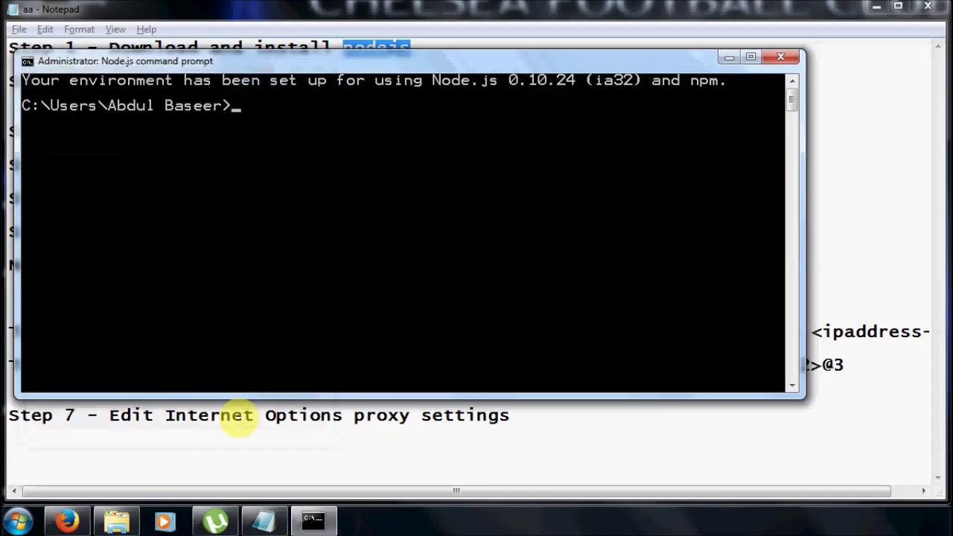
drag(315, 79, 364, 80)
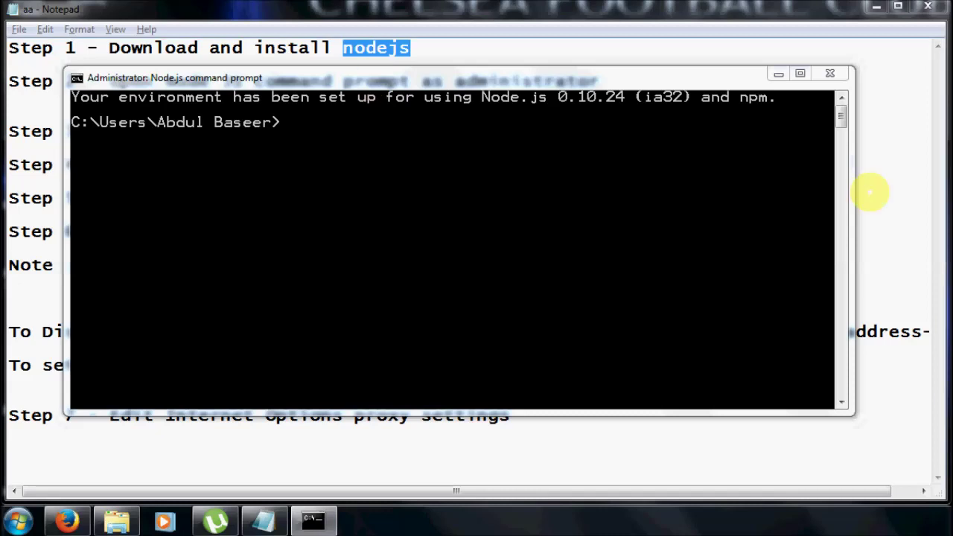
Copy the command "npm install -g dispatch-proxy" from step 3 of the Notepad notes
click(885, 144)
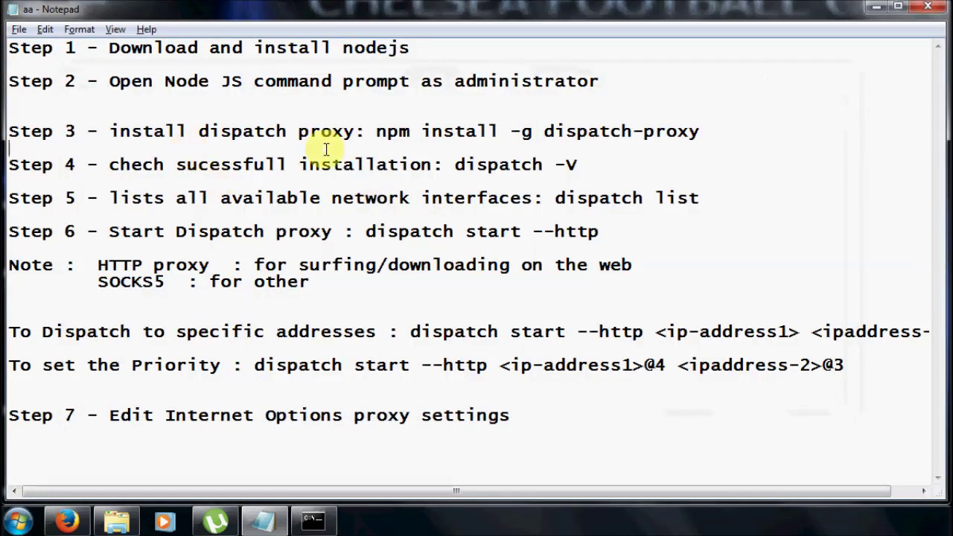
drag(376, 132, 701, 132)
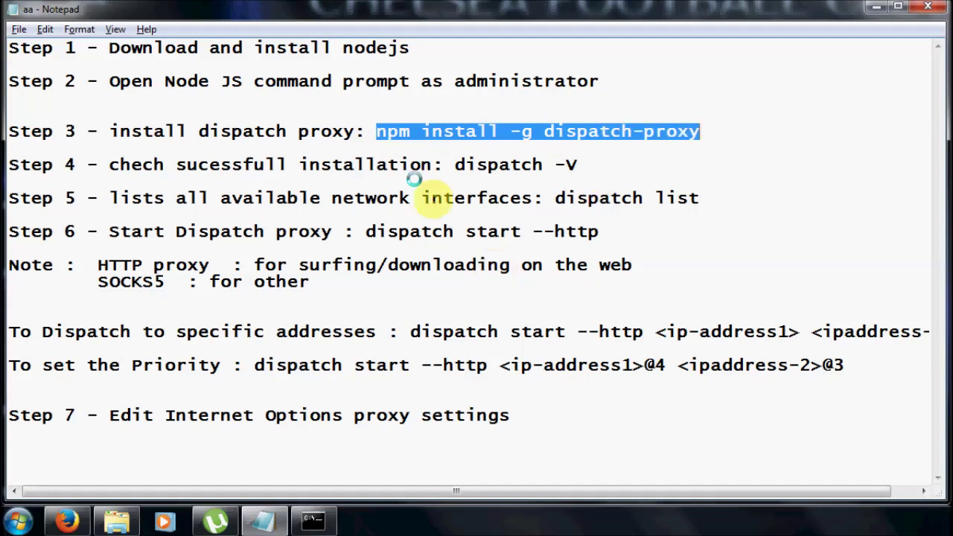
click(385, 132)
double_click(385, 132)
click(430, 158)
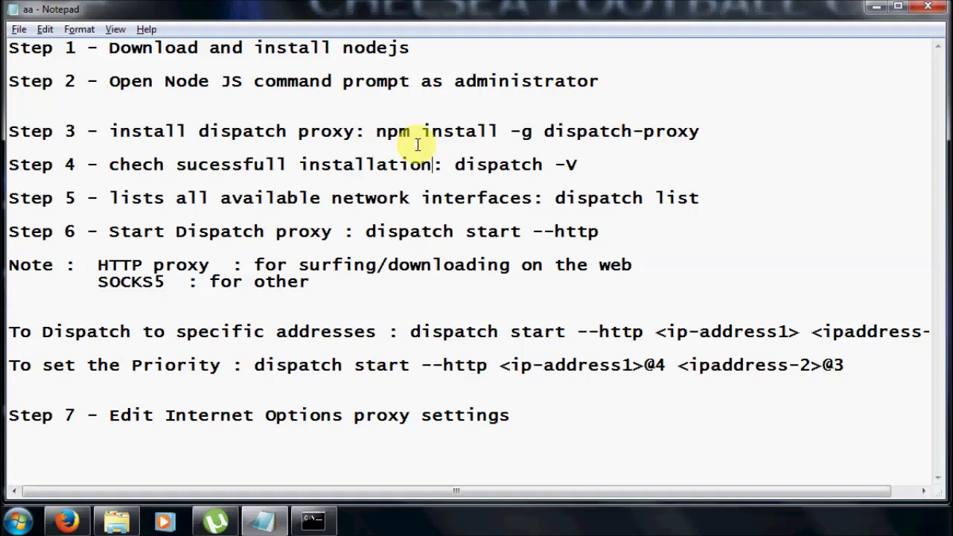
drag(378, 131, 688, 144)
key(super+c)
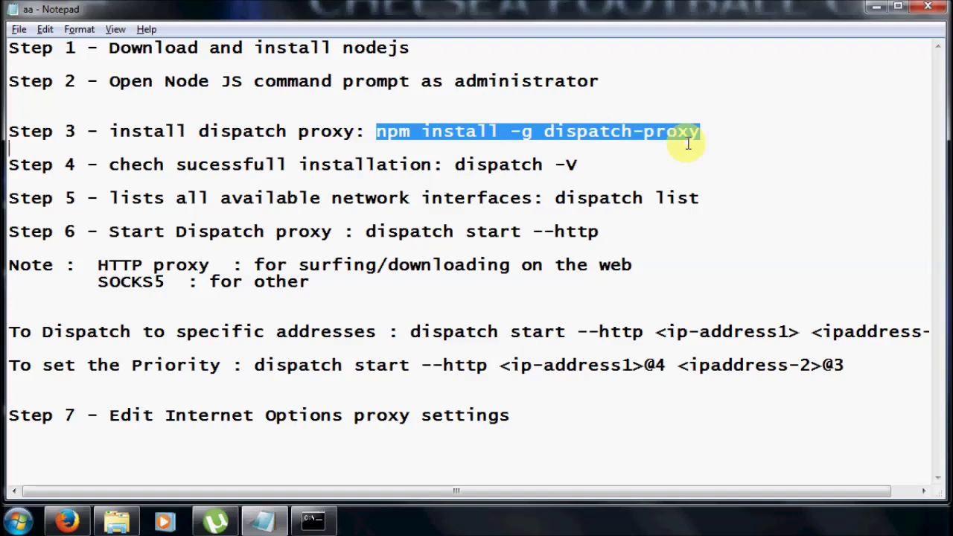
Paste and run "npm install -g dispatch-proxy" in the Node.js command prompt, and clear the screen with cls
key(alt+Tab)
right_click(285, 199)
click(354, 247)
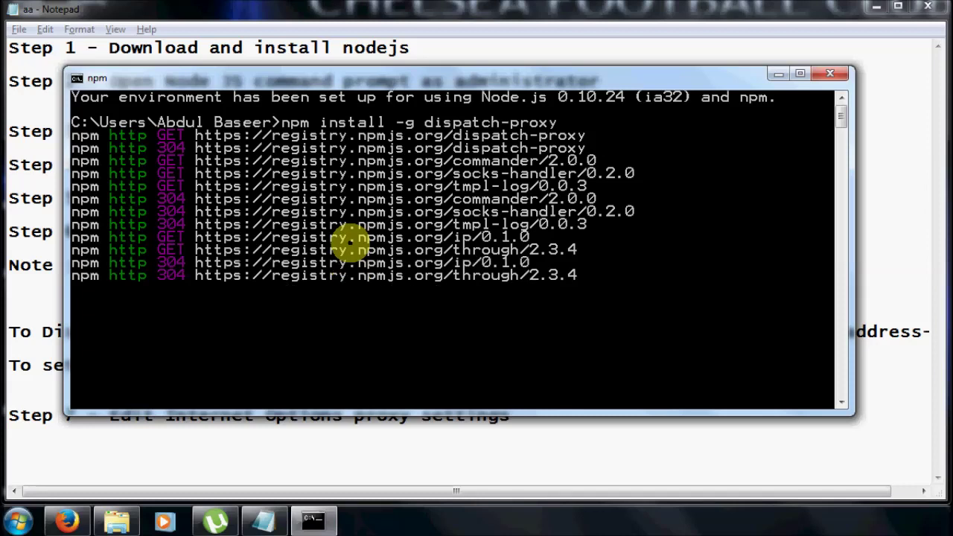
key(Return)
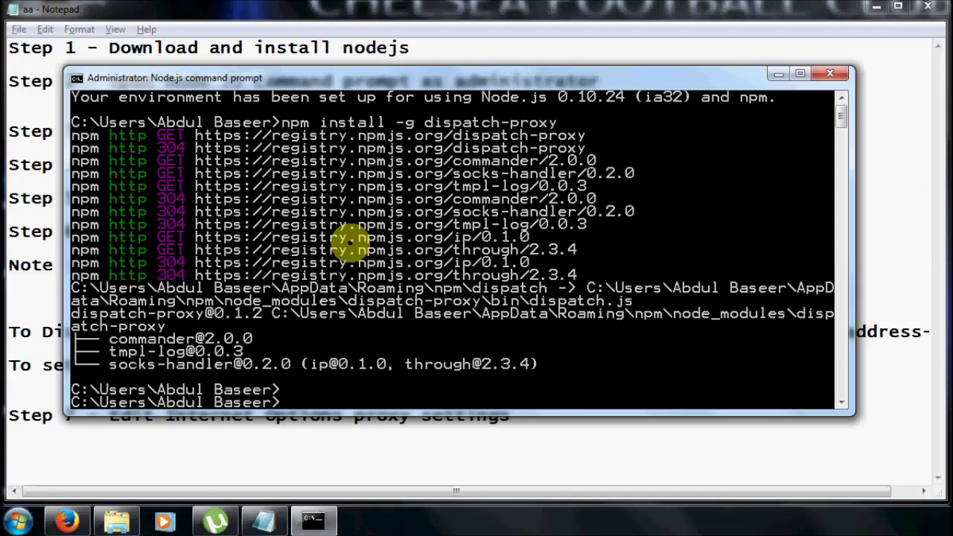
text(cls)
key(Return)
Correct the misspelled word "chech" to "check" in step 4 of the Notepad notes
key(alt+Tab)
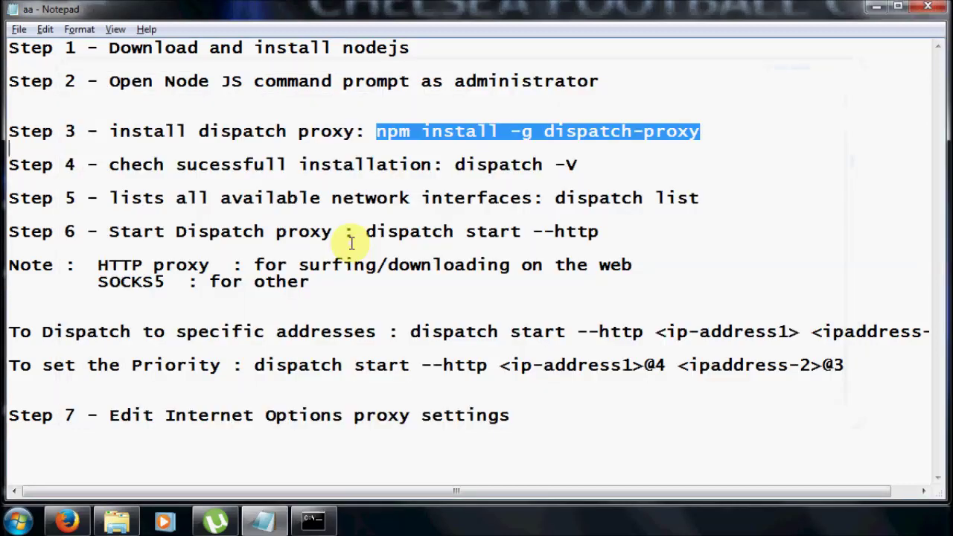
key(BackSpace)
text(k)
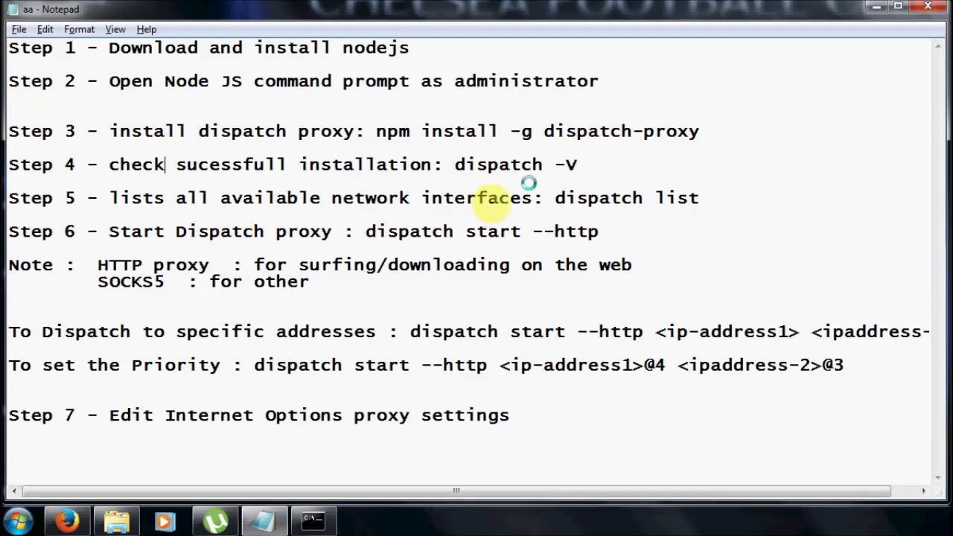
Run "dispatch -V" from step 4 of the notes in the Node.js command prompt to check the installation
drag(579, 165, 453, 166)
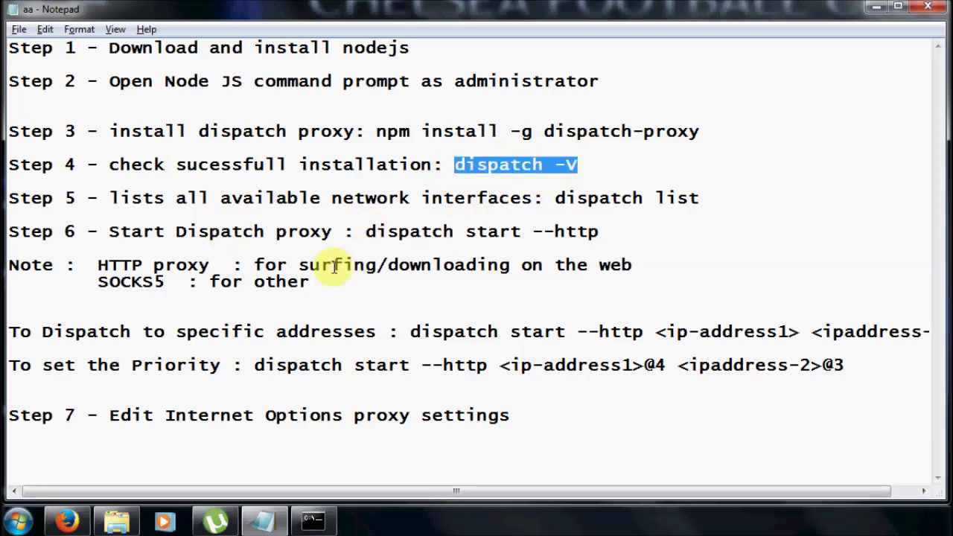
key(alt+Tab)
text(d)
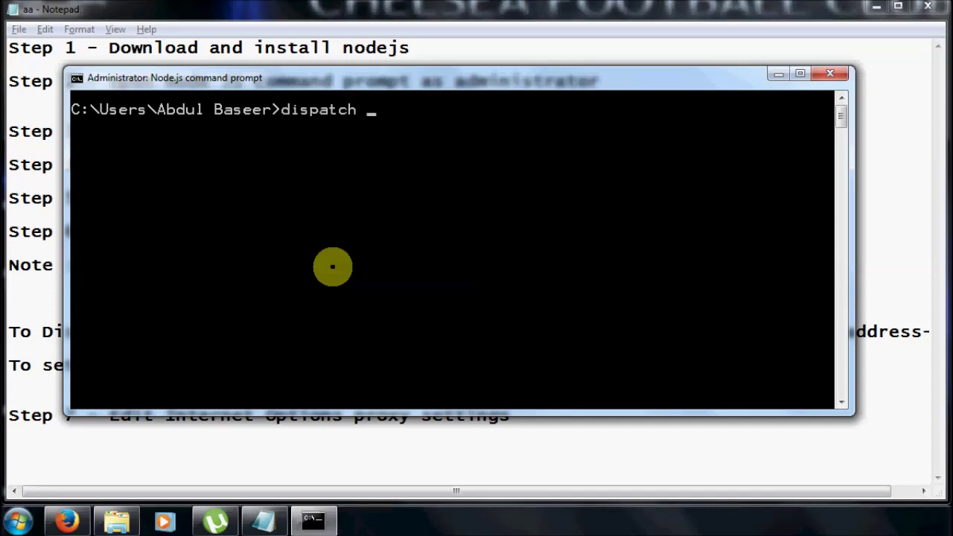
key(Return)
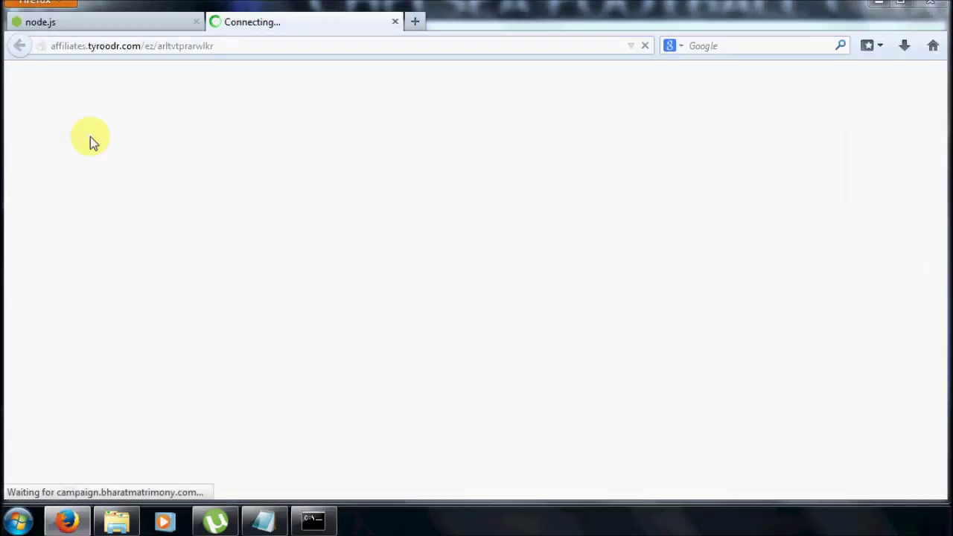
Minimize the Firefox window that popped up and return to the Notepad notes
click(310, 525)
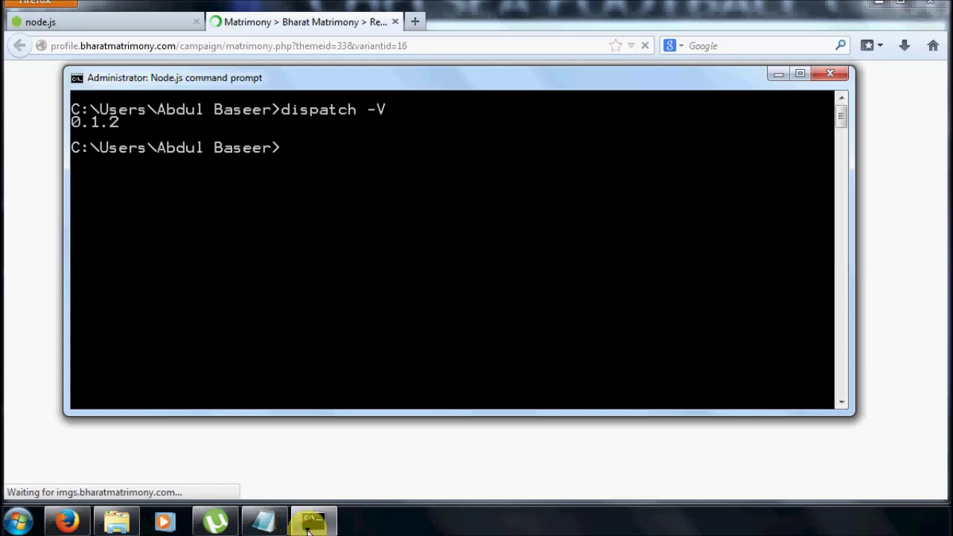
click(879, 3)
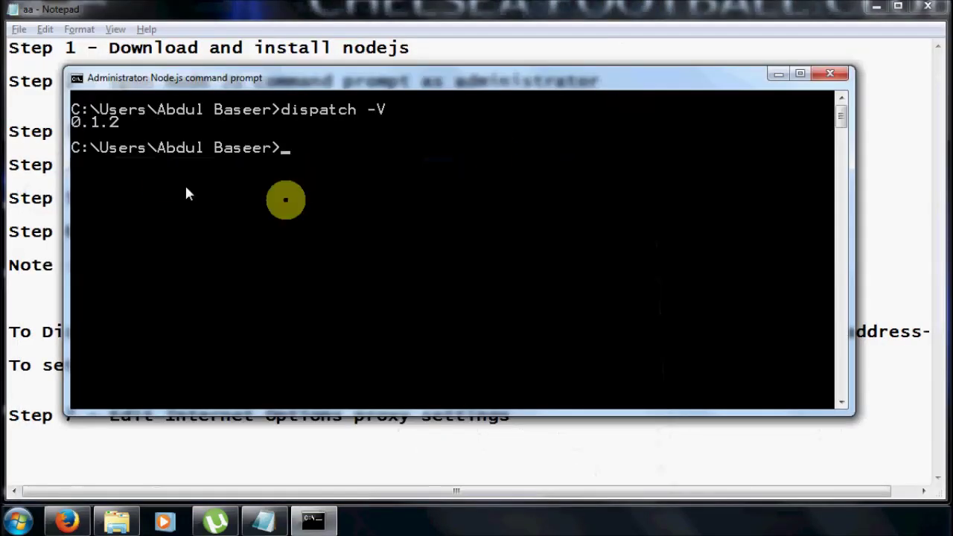
click(45, 210)
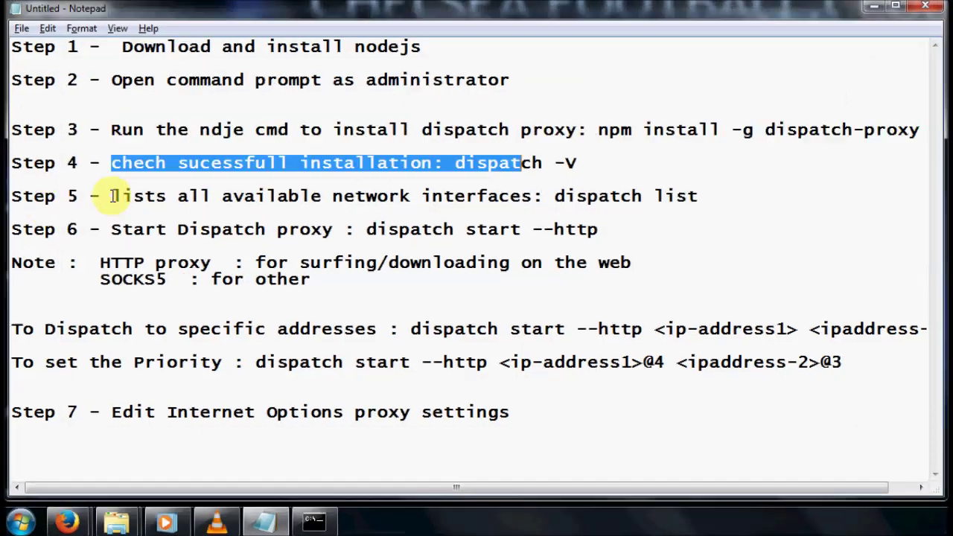
Clear the Node.js command prompt with cls and run "dispatch list" from step 5 to list the available network interfaces
drag(112, 196, 654, 196)
key(alt+Tab)
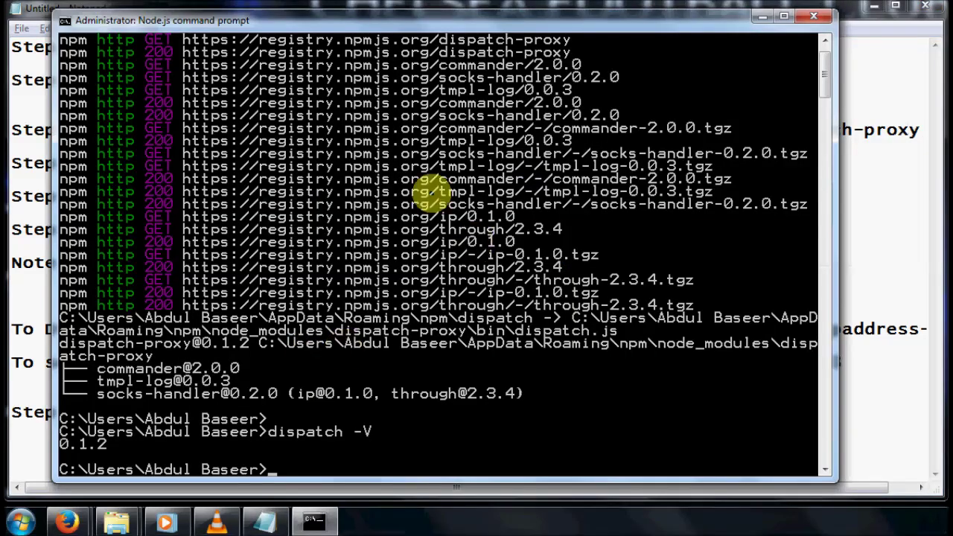
text(cls)
key(Return)
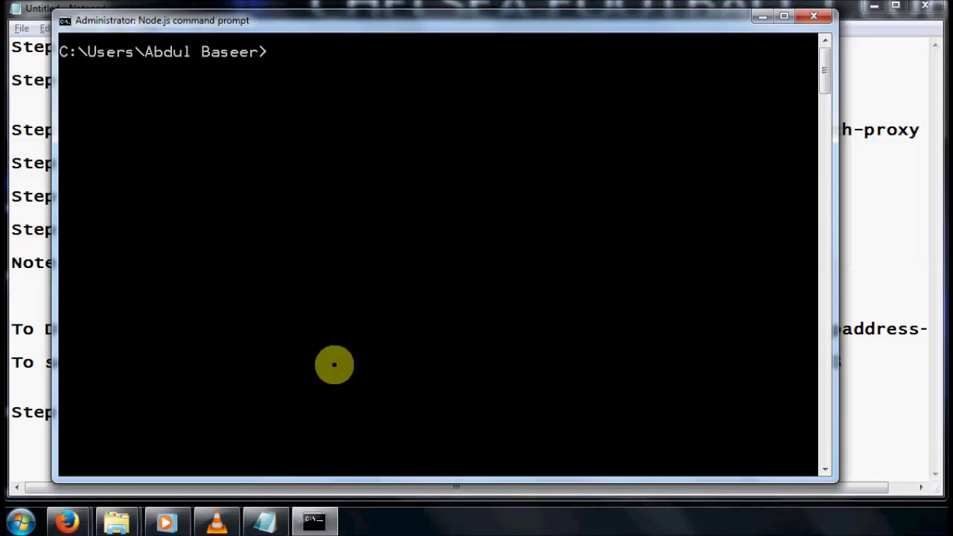
key(alt+Tab)
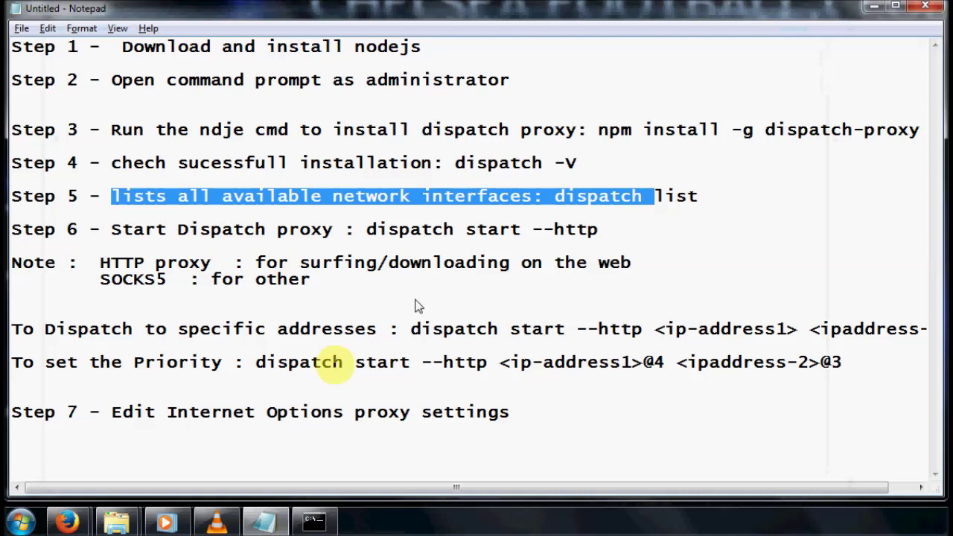
click(657, 228)
key(alt+Tab)
text(dispa)
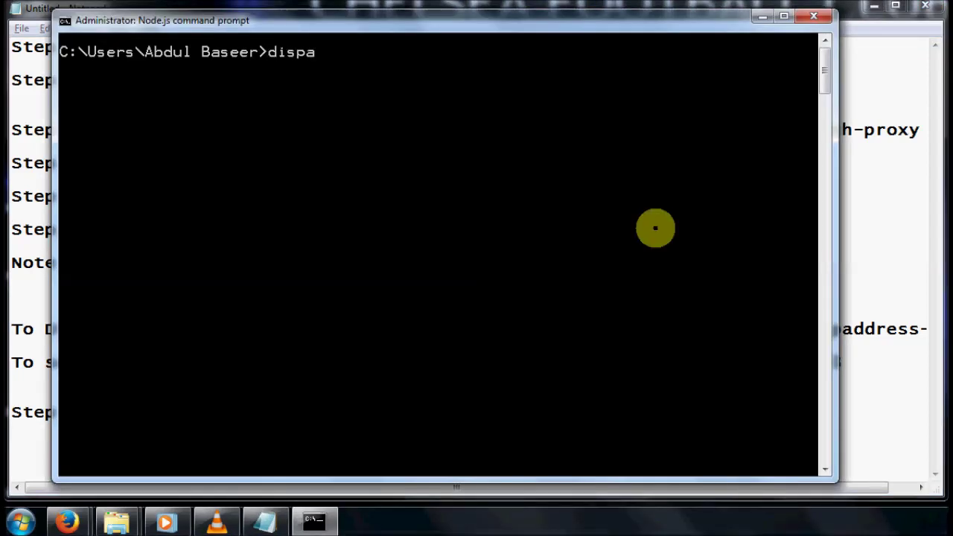
text(tch list)
key(Return)
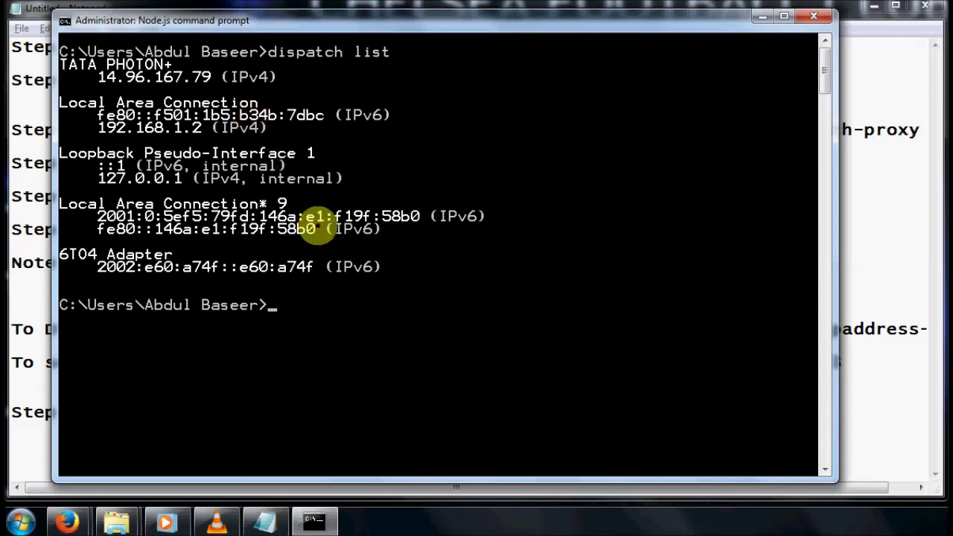
Copy the command "dispatch start --http" from step 6 of the Notepad notes
key(alt+Tab)
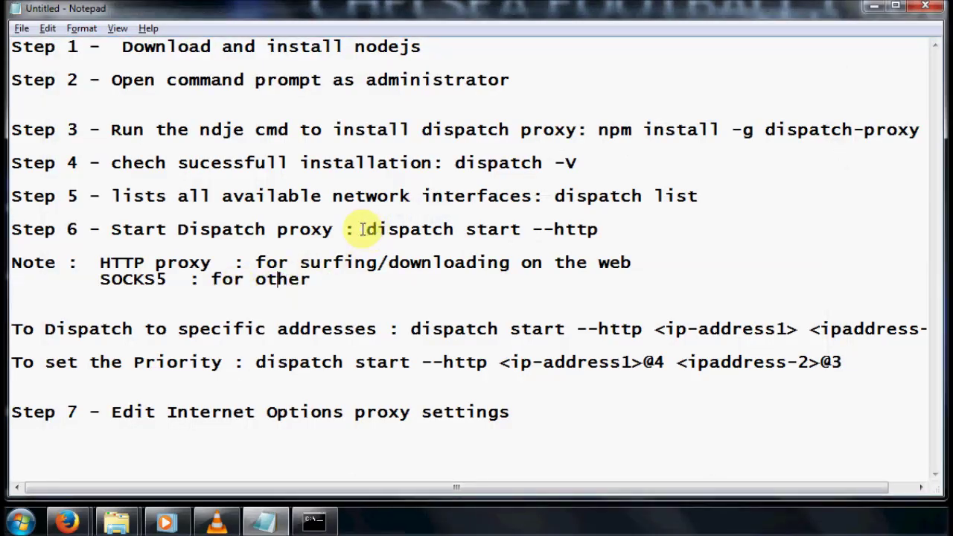
drag(365, 229, 601, 235)
key(super+c)
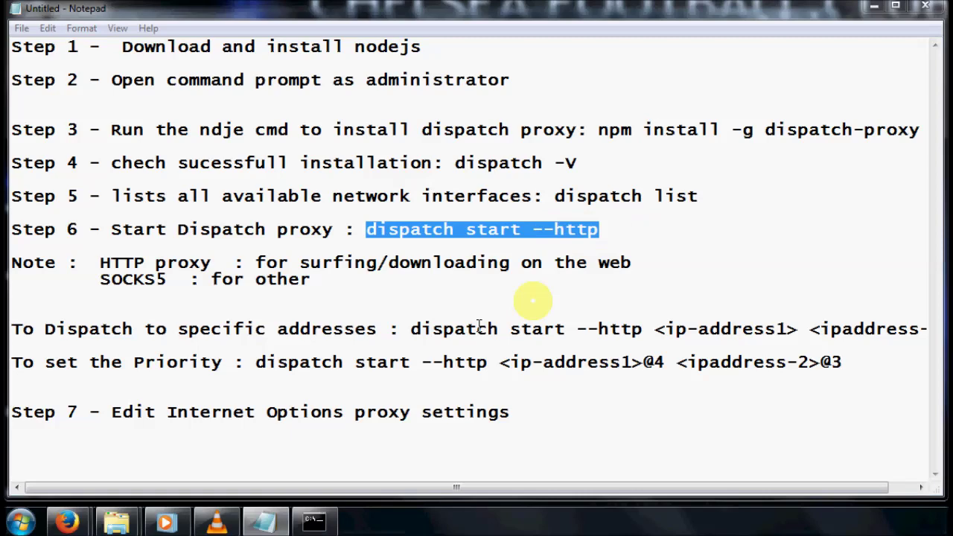
Switch to the Node.js command prompt, then paste and run "dispatch start --http" to start the dispatch proxy
key(alt+Tab)
key(Tab)
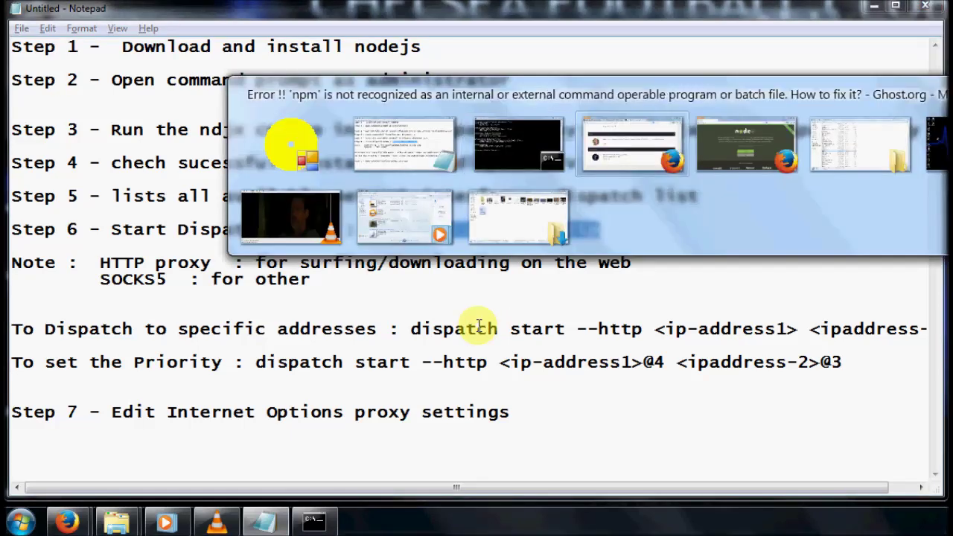
key(Tab)
key(Tab)
key(Tab)
key(Tab)
key(Tab)
key(Tab)
key(Tab)
key(Tab)
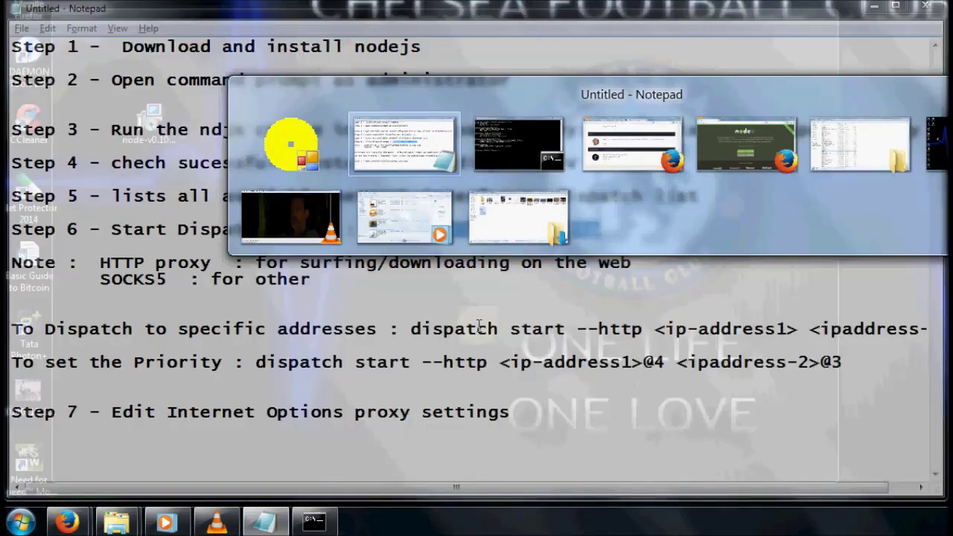
key(Tab)
right_click(376, 266)
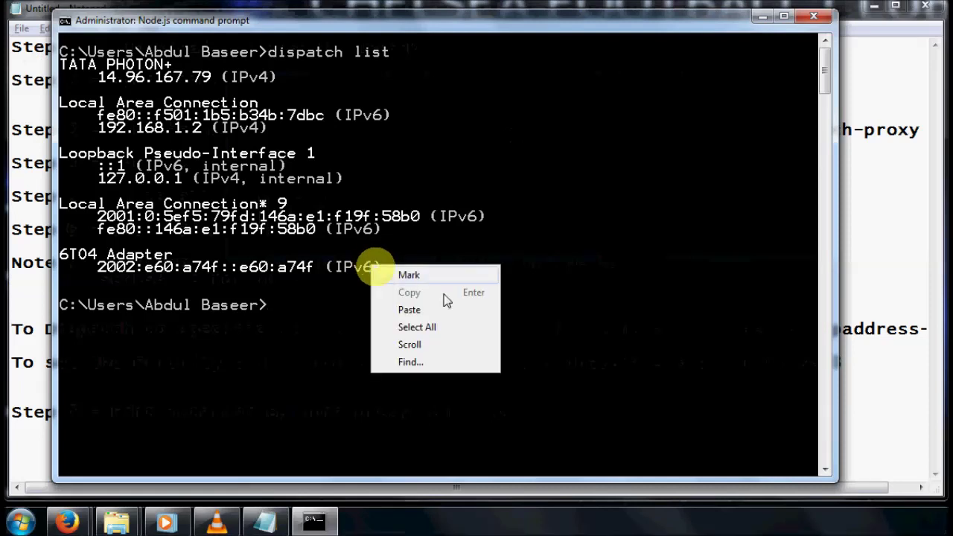
click(436, 311)
click(695, 321)
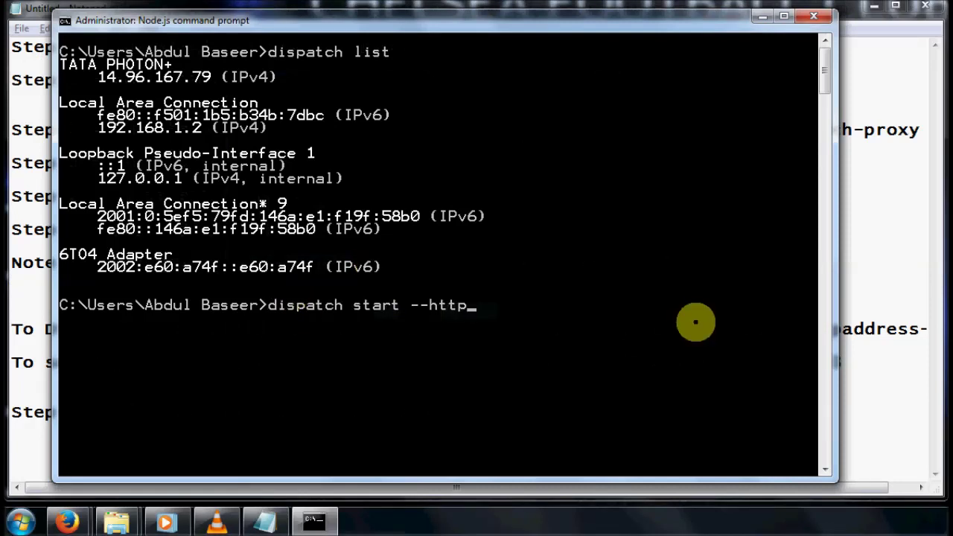
key(Return)
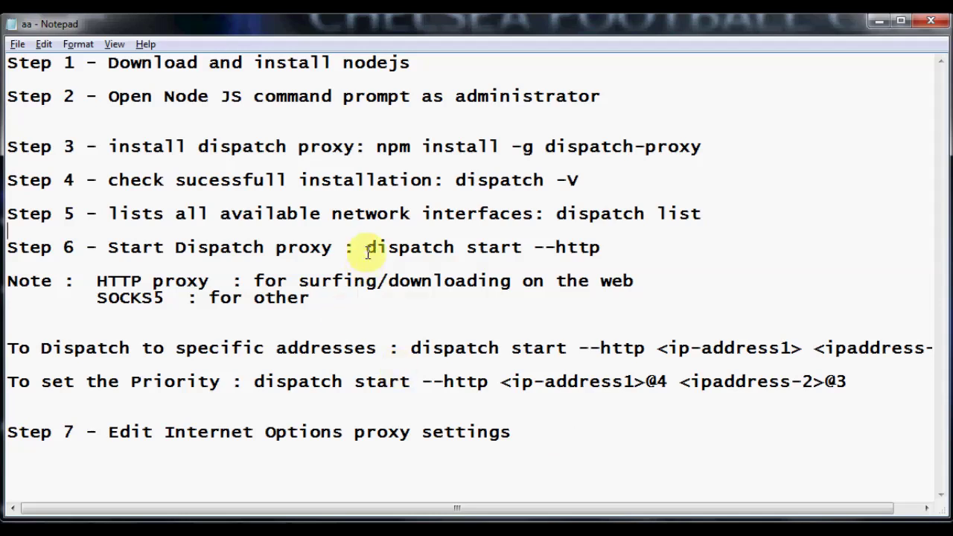
Review the step 6 start command and the note on when to use an HTTP proxy or SOCKS5
drag(366, 251, 600, 251)
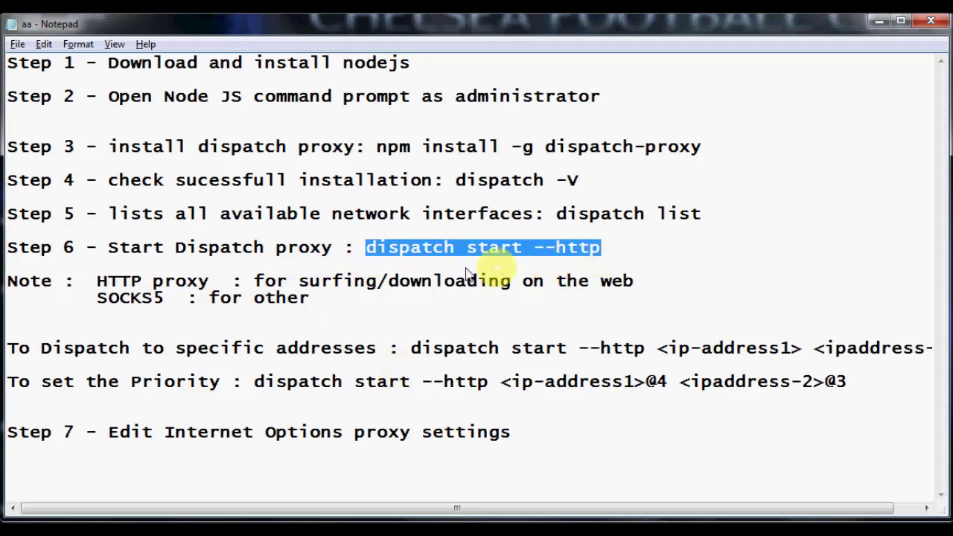
click(600, 262)
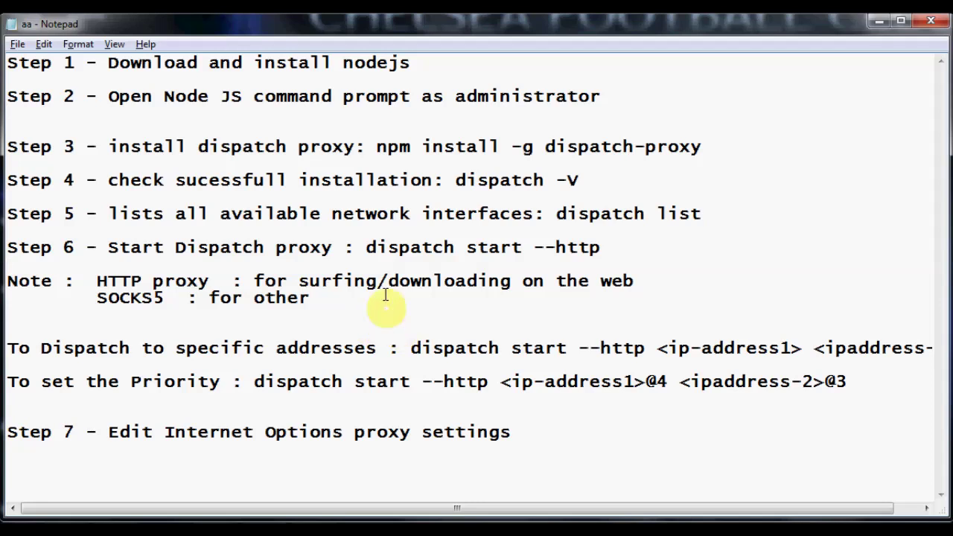
drag(635, 282, 265, 282)
drag(97, 281, 221, 282)
double_click(600, 246)
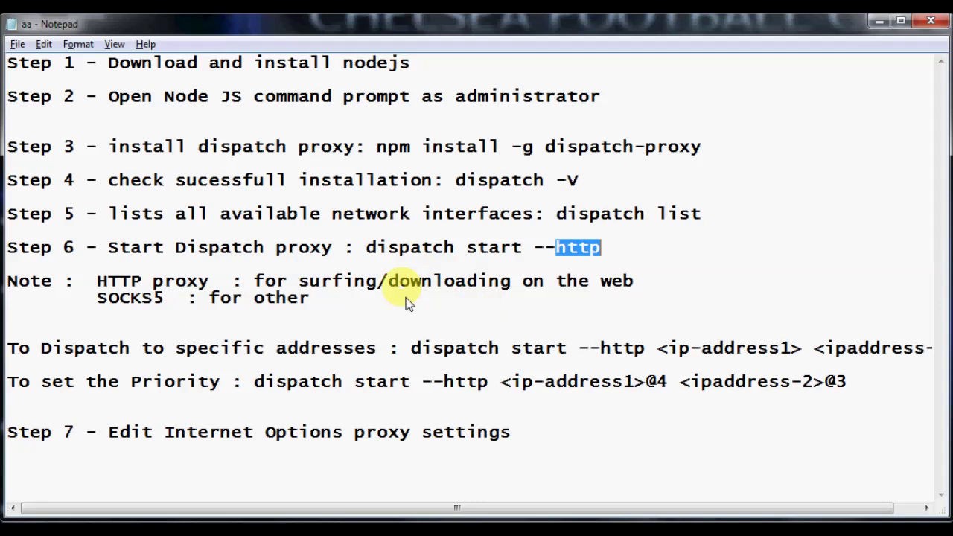
click(591, 296)
click(367, 281)
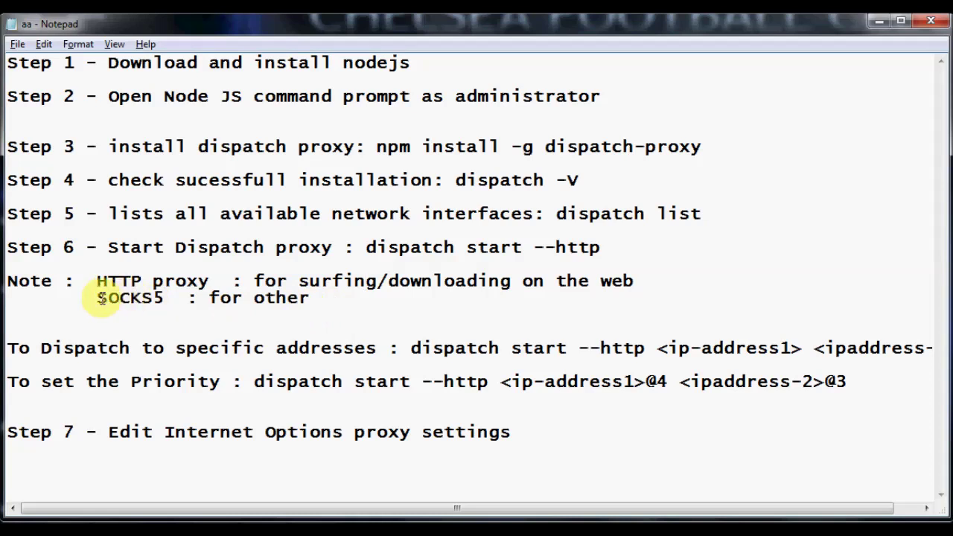
drag(99, 298, 167, 294)
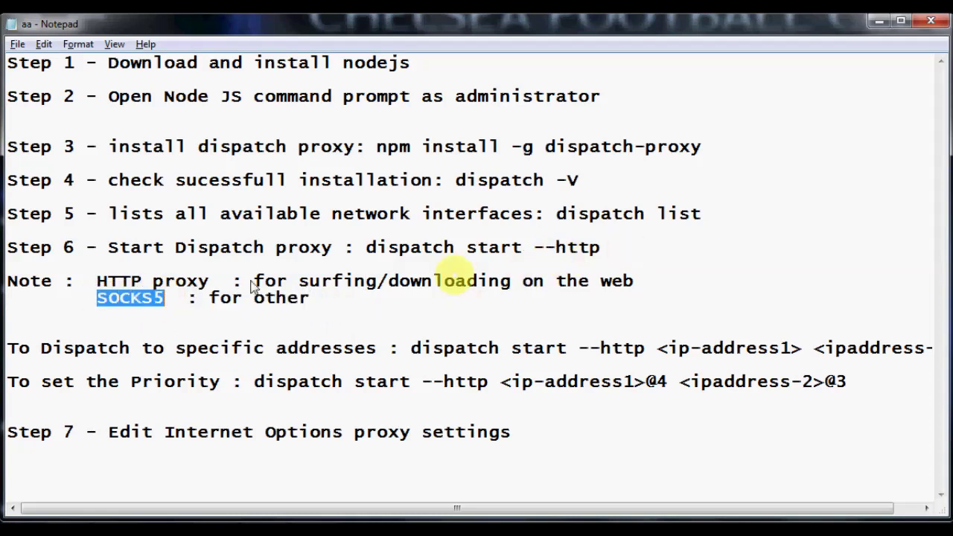
click(182, 299)
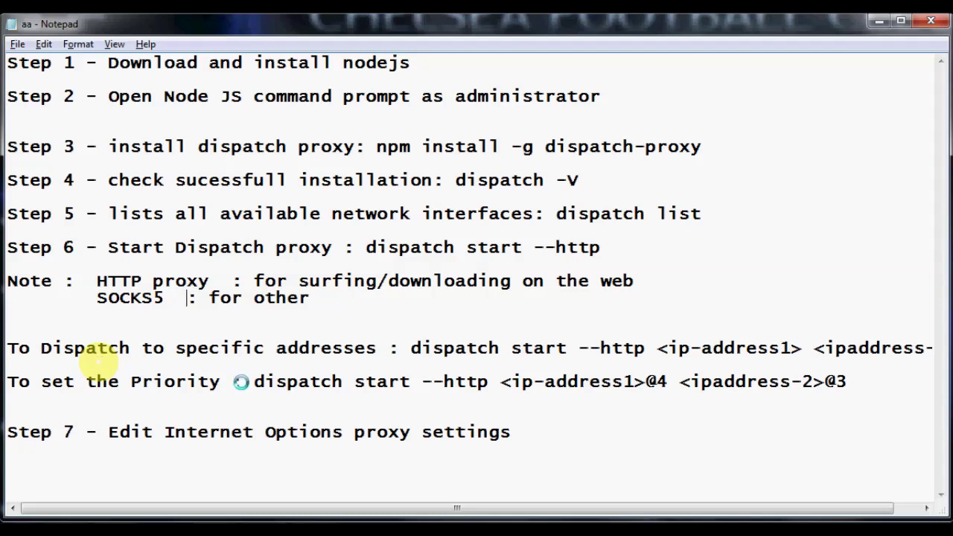
Review the notes' command for dispatching to specific addresses, including its <ip-address1> and <ipaddress-2> placeholders
drag(372, 511, 414, 509)
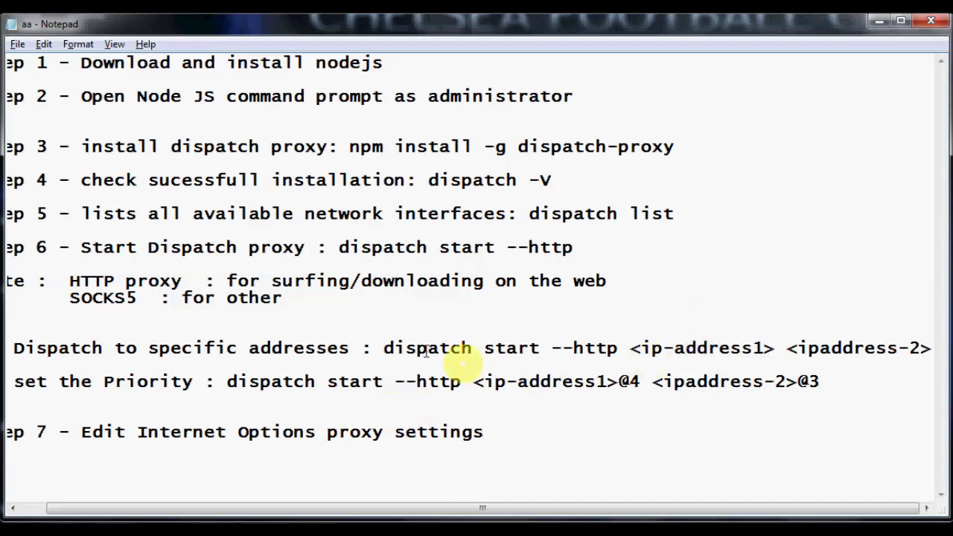
click(399, 347)
drag(399, 347, 473, 348)
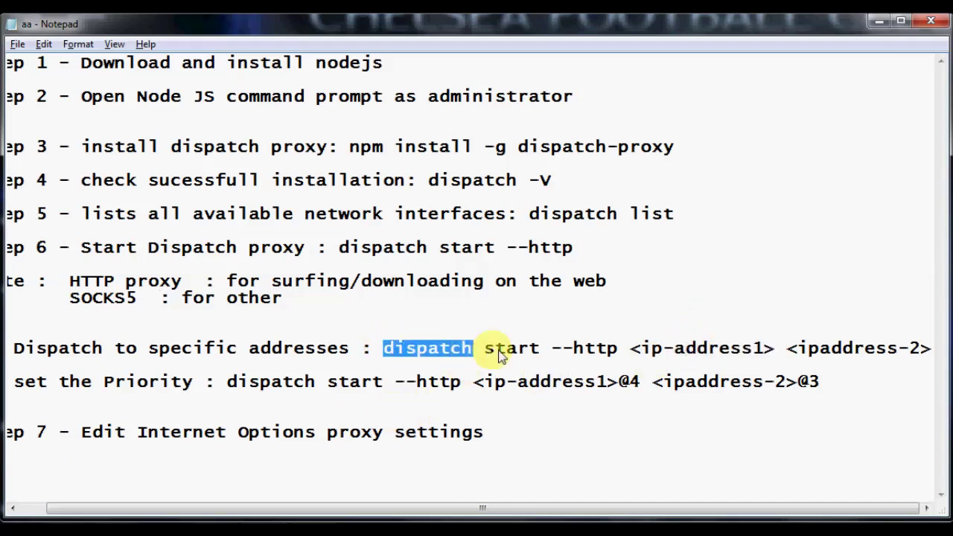
drag(631, 348, 775, 348)
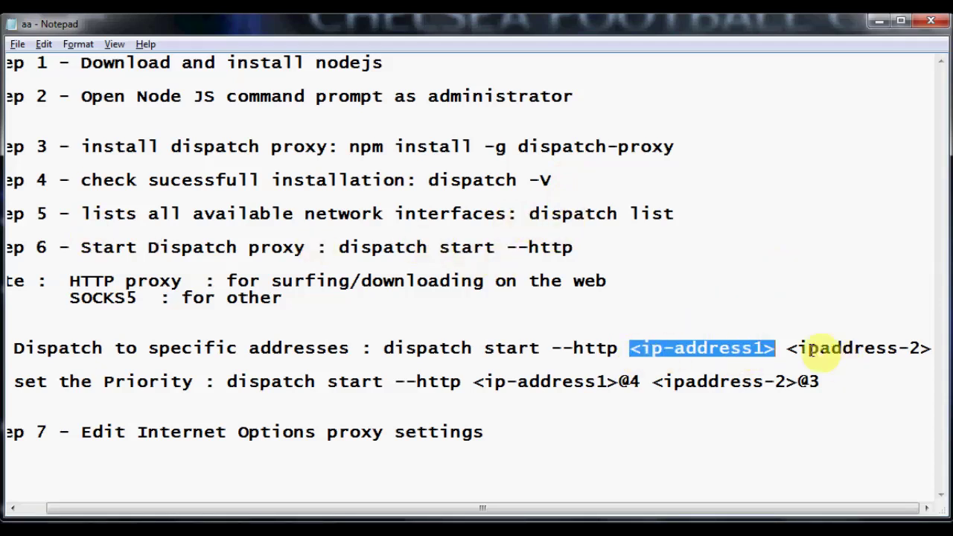
click(689, 317)
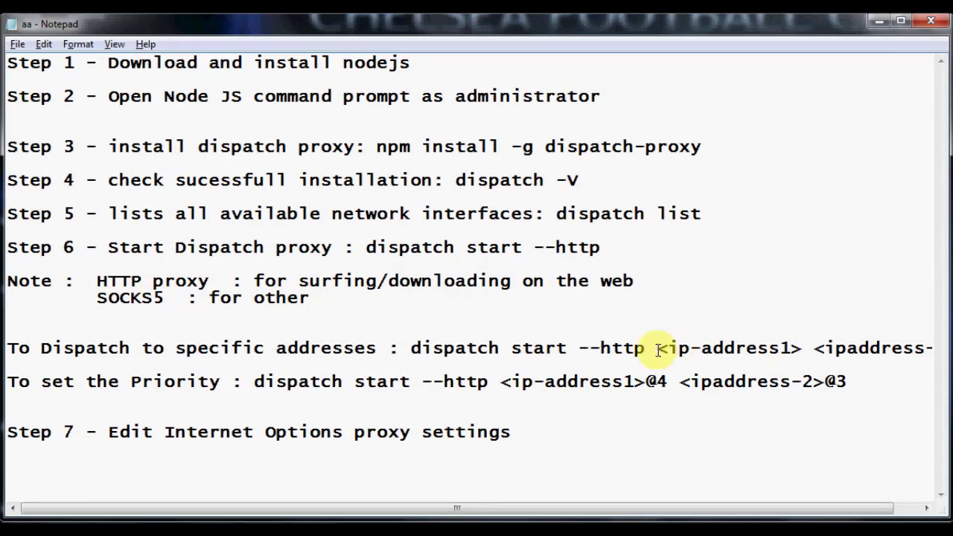
drag(657, 349, 795, 353)
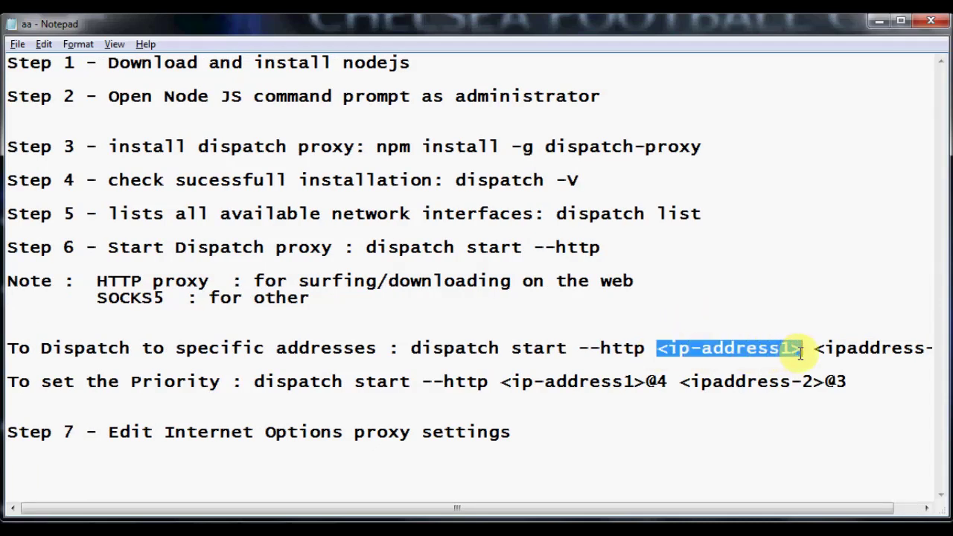
click(779, 350)
drag(816, 349, 932, 349)
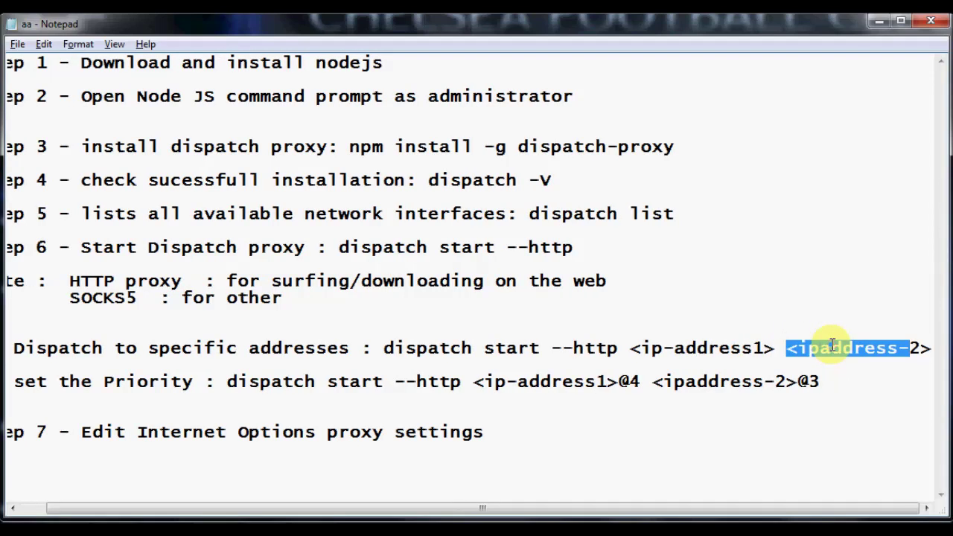
double_click(696, 349)
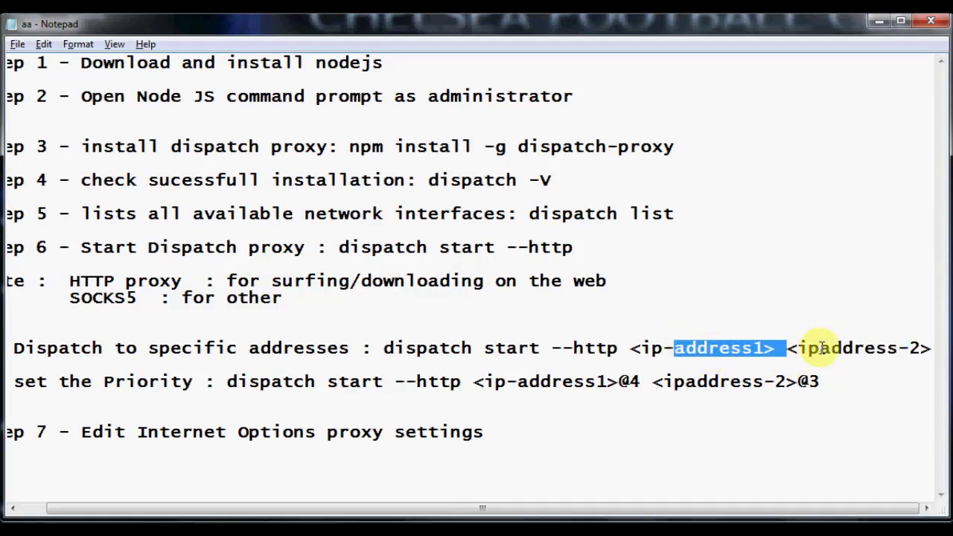
click(814, 348)
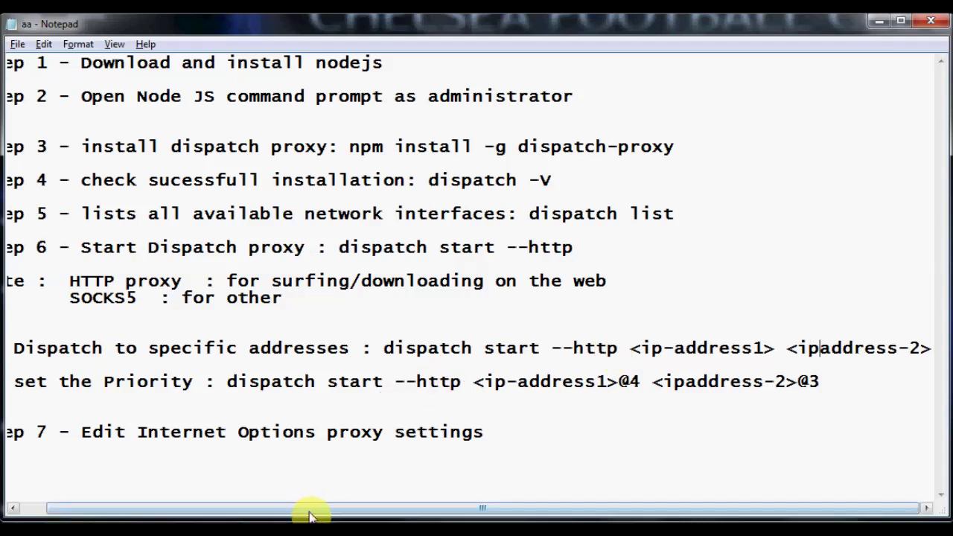
Review the notes' priority command, including the @4 and @3 weights attached to <ip-address1> and <ipaddress-2>
drag(308, 509, 277, 501)
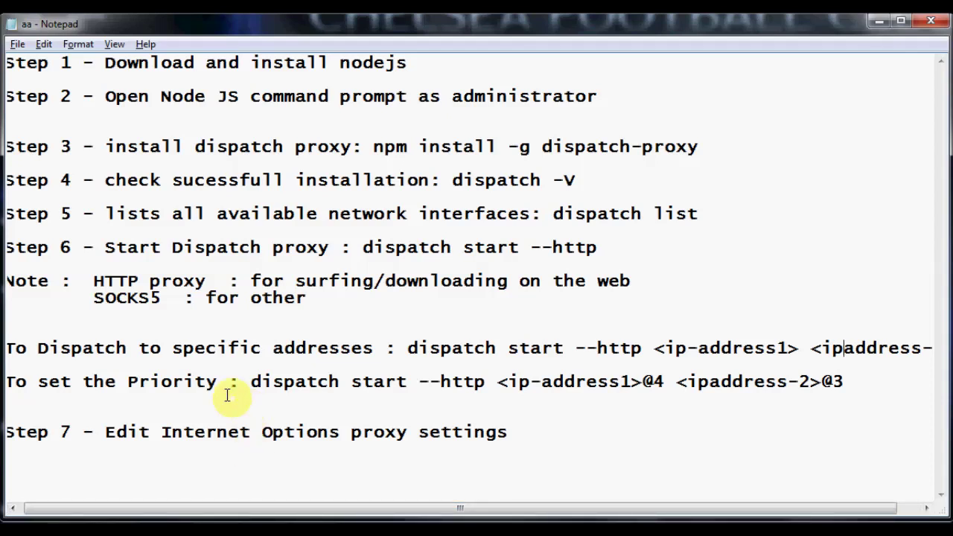
drag(218, 382, 130, 388)
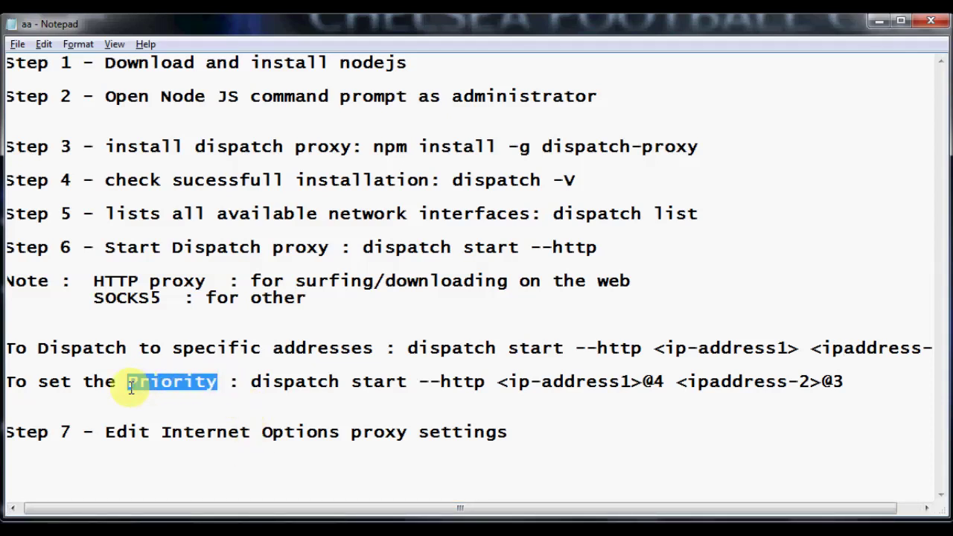
click(330, 399)
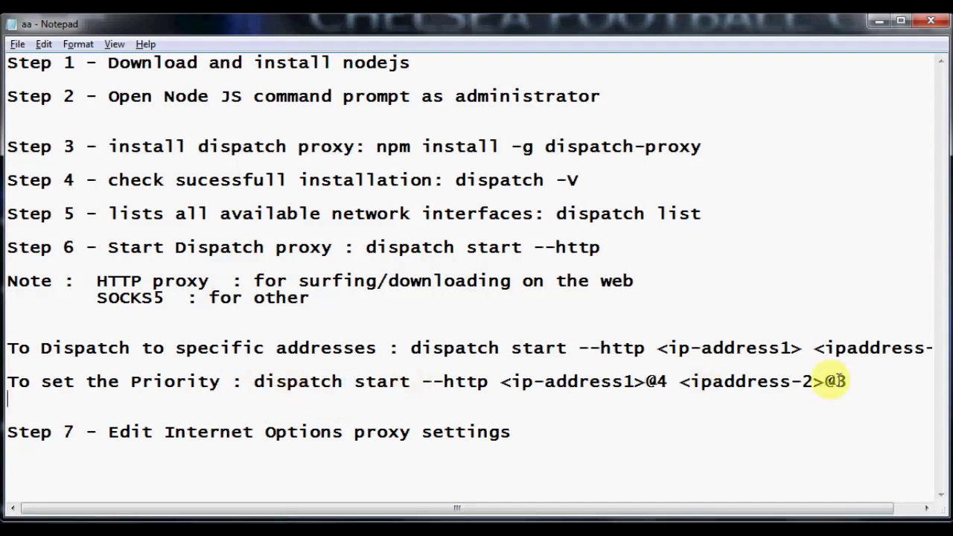
click(665, 382)
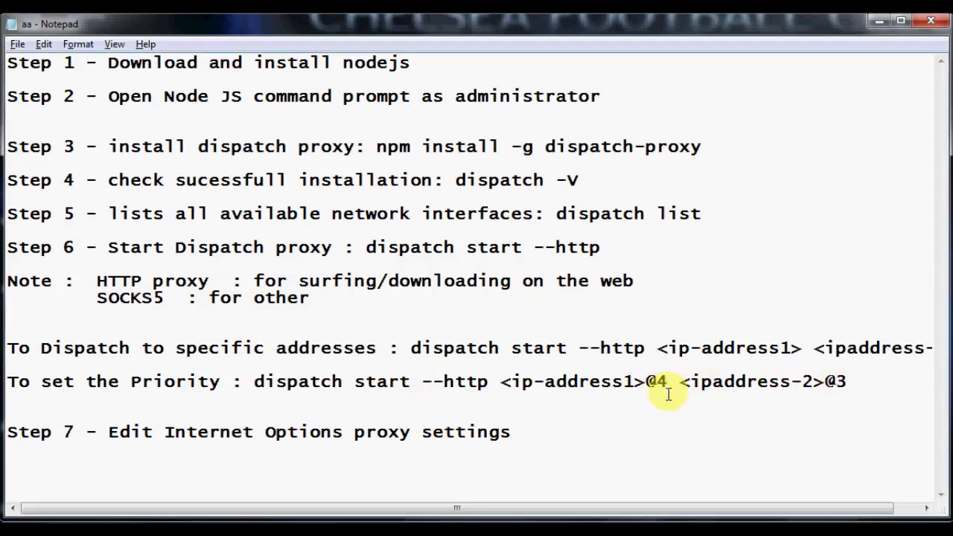
drag(668, 382, 647, 383)
click(652, 400)
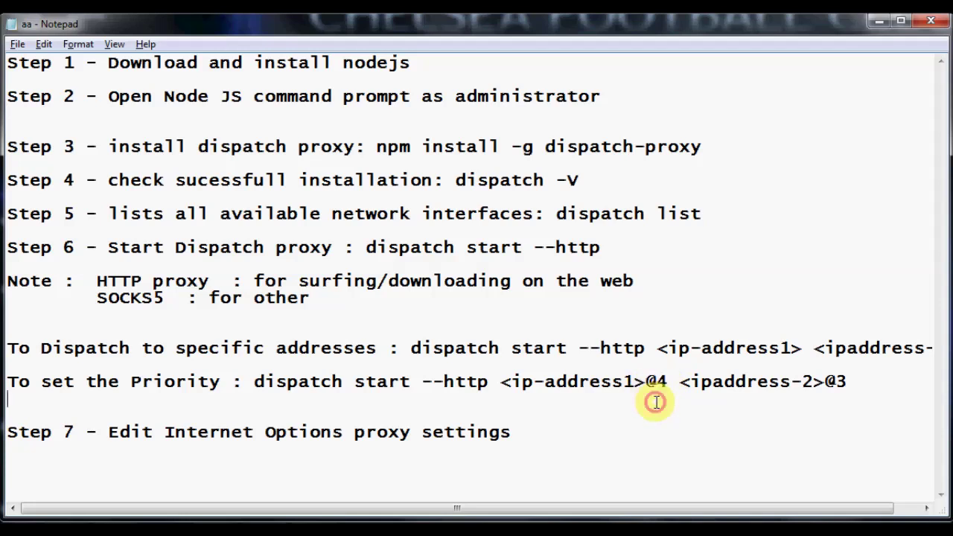
drag(646, 383, 505, 383)
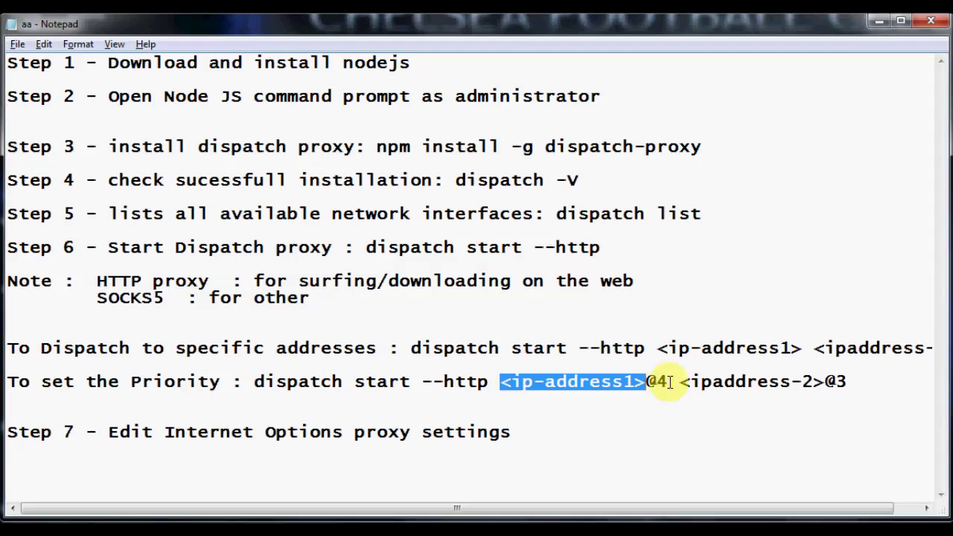
drag(671, 382, 656, 382)
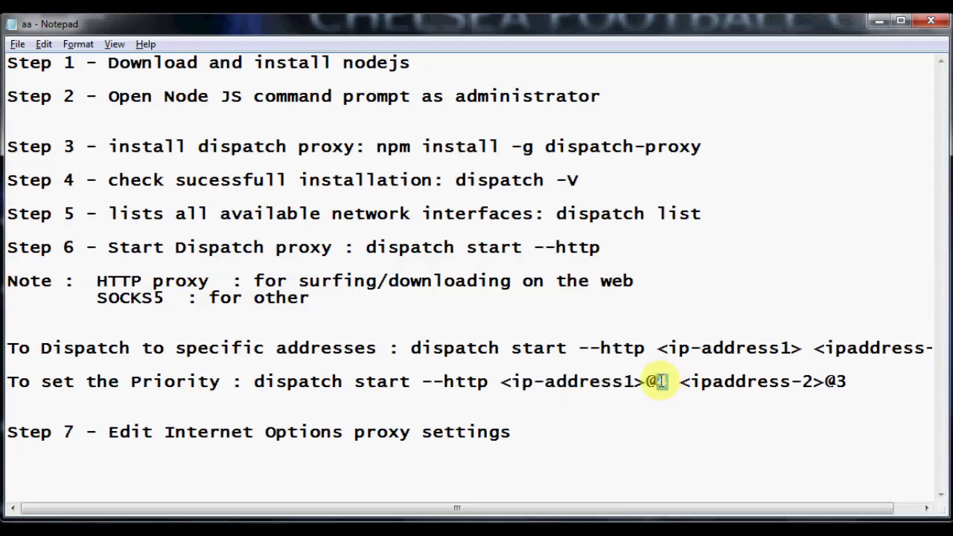
click(579, 382)
click(807, 382)
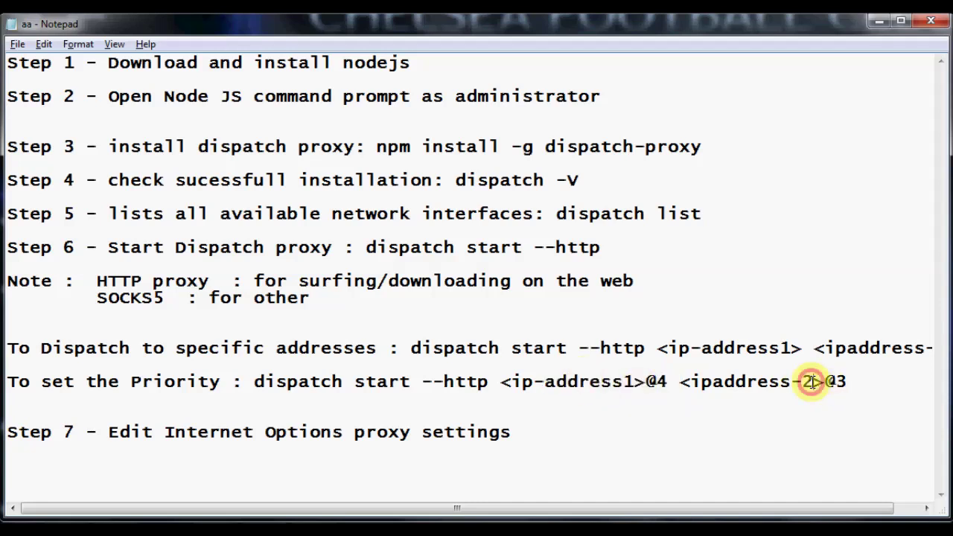
click(849, 381)
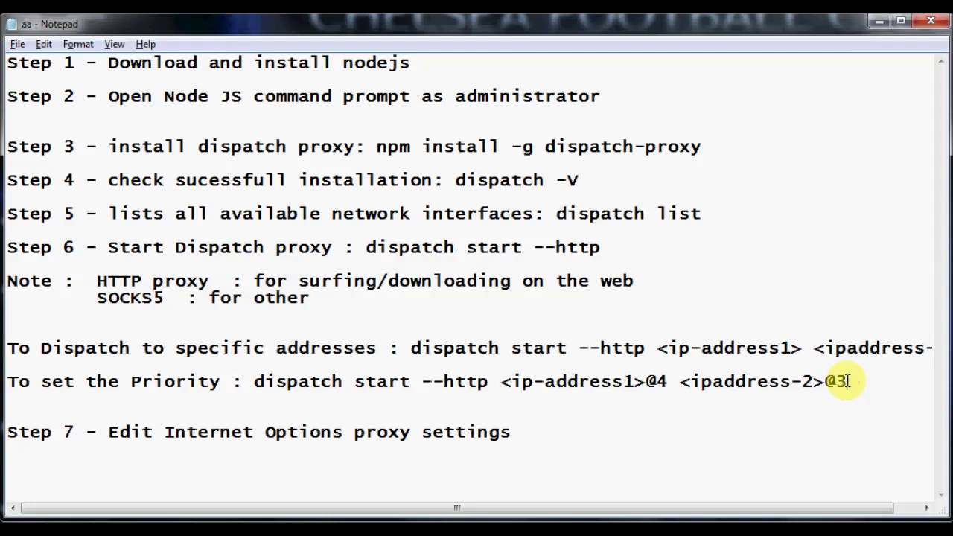
drag(848, 381, 758, 381)
double_click(745, 381)
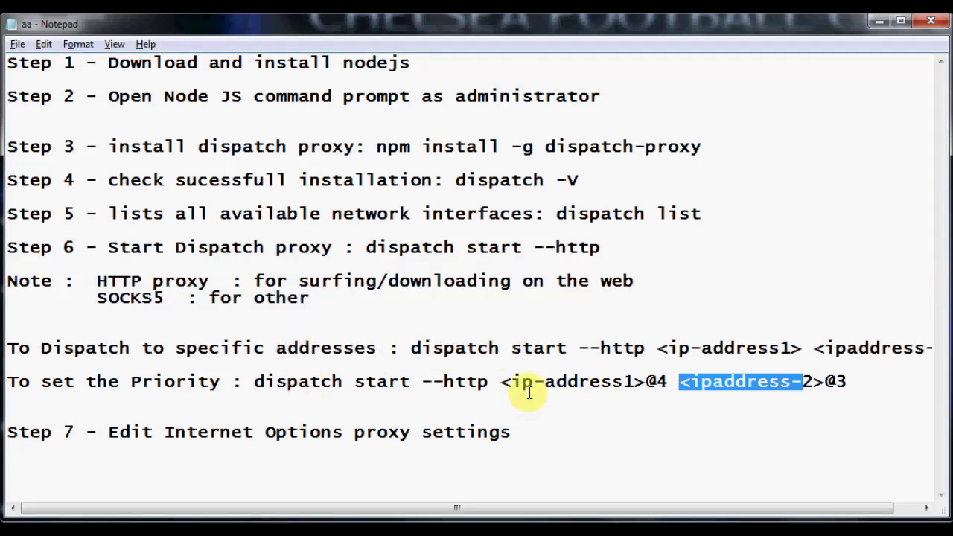
Re-check the basic start command "dispatch start --http" in step 6 of the notes
drag(602, 248, 368, 249)
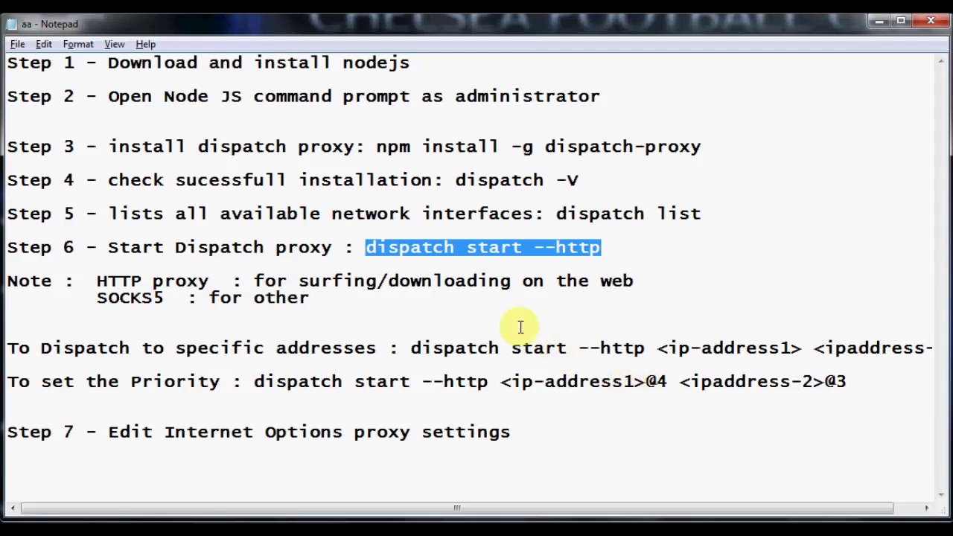
click(365, 247)
drag(365, 247, 602, 249)
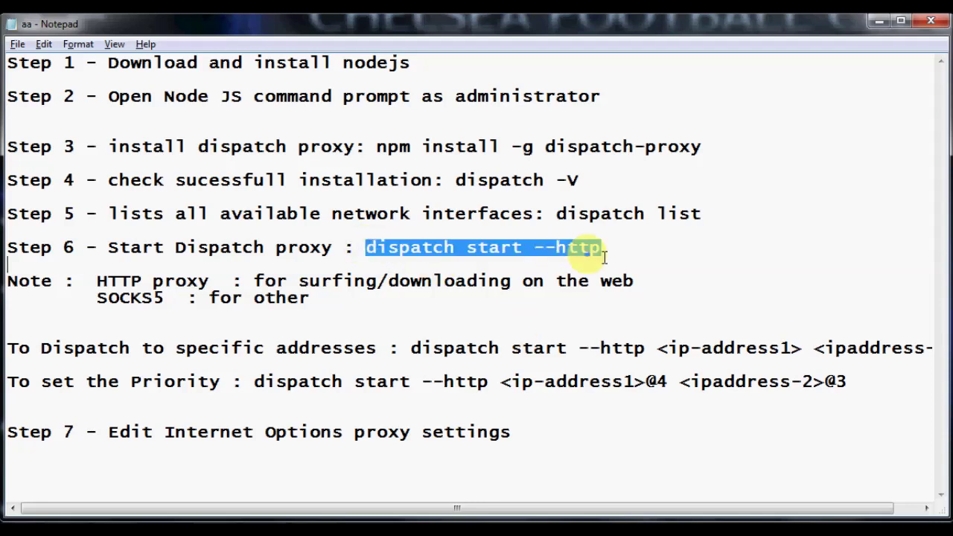
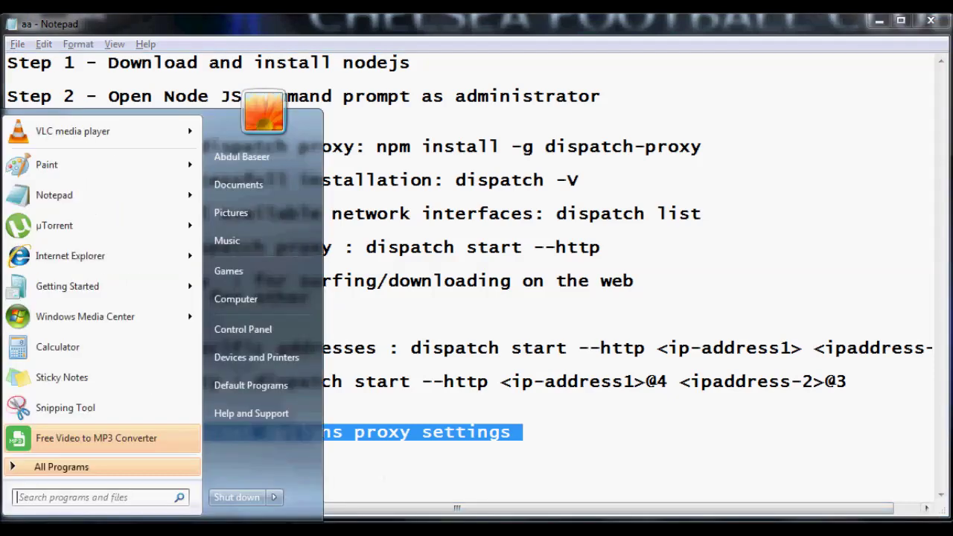
Open Internet Options from the Control Panel and bring up the LAN settings for its connections
click(256, 329)
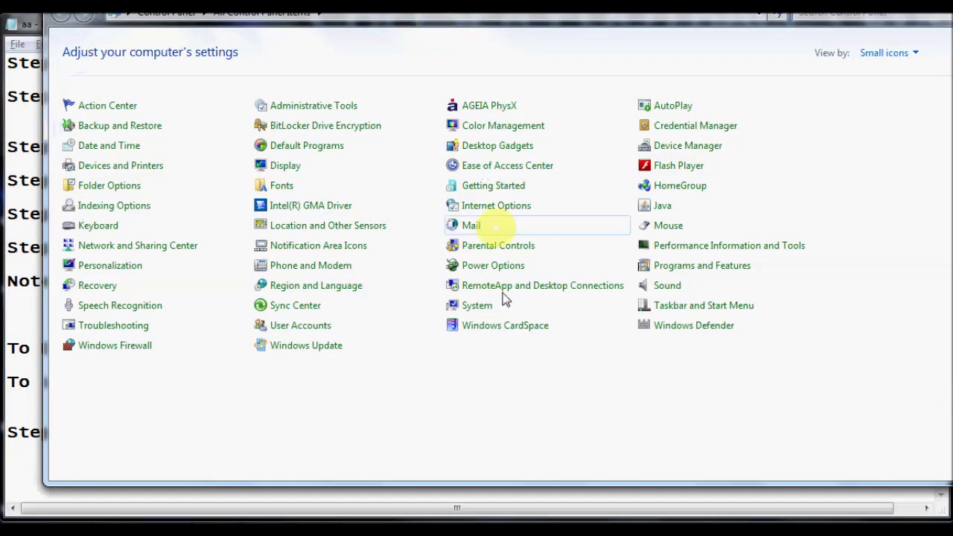
right_click(493, 214)
click(522, 223)
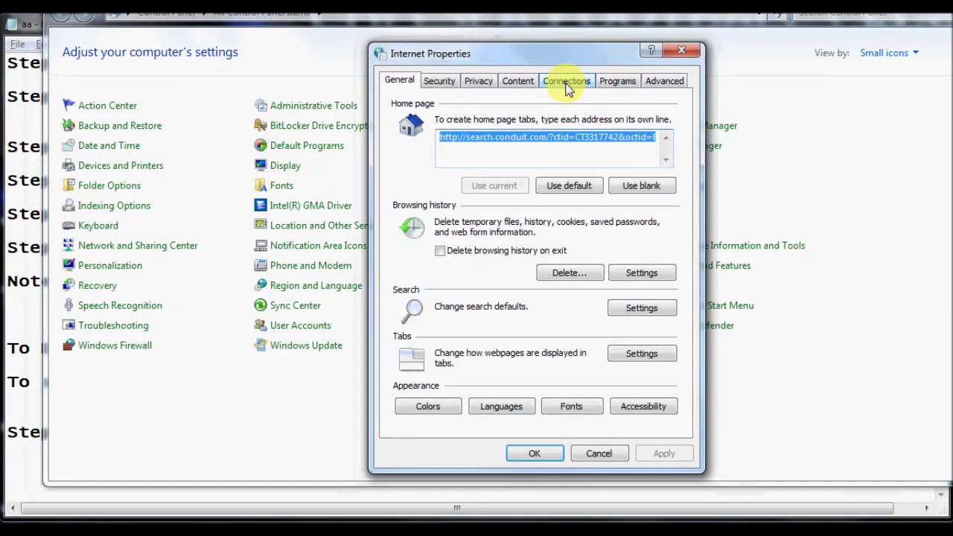
click(566, 80)
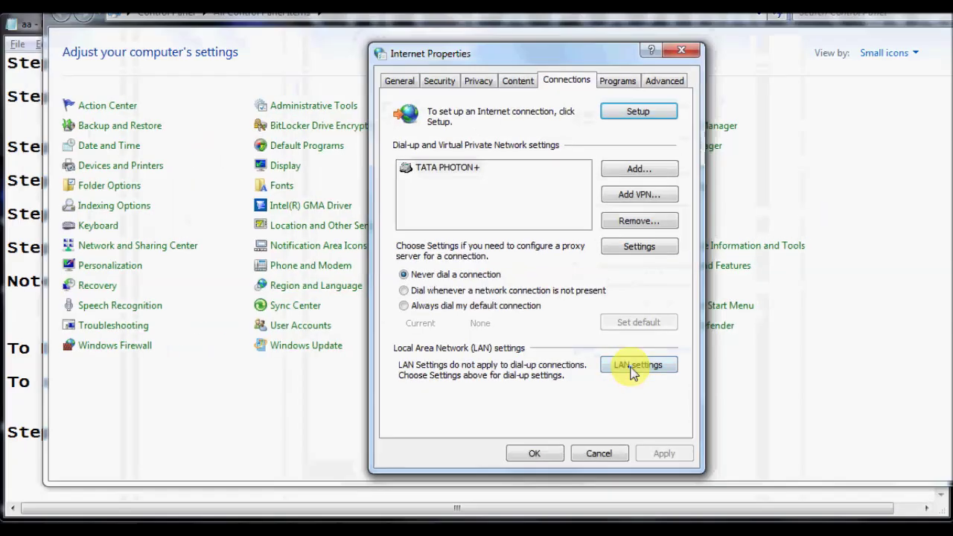
click(632, 365)
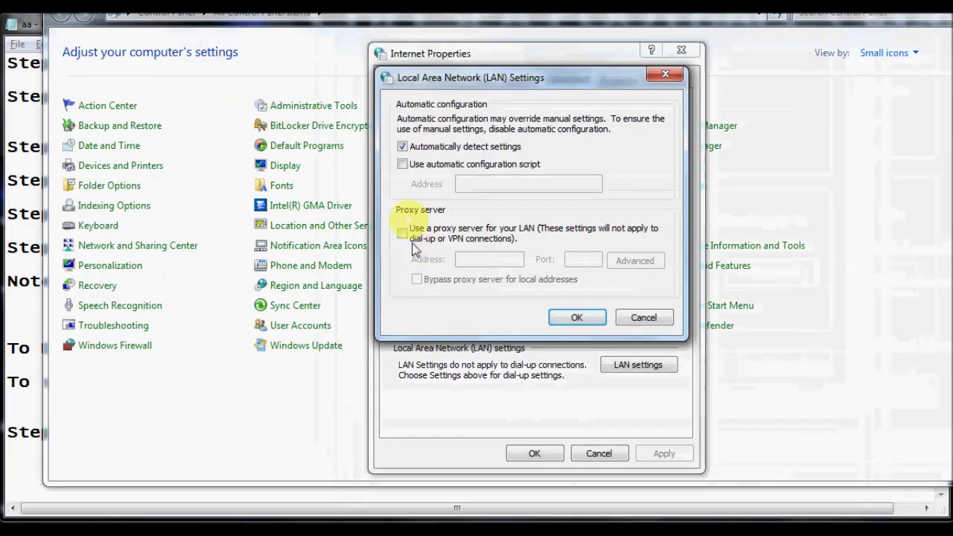
Enable the use of a proxy server for the LAN, save it, and reopen the LAN settings
click(397, 234)
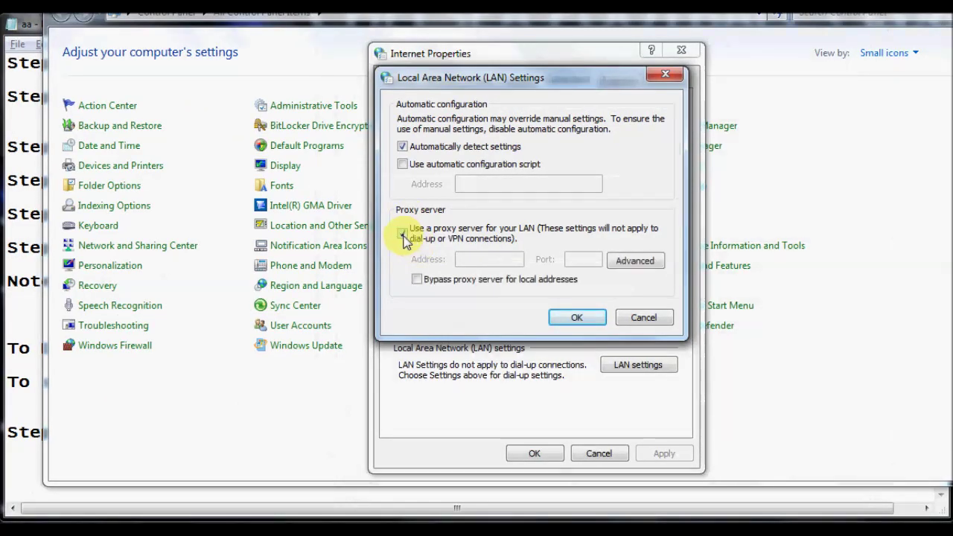
click(577, 318)
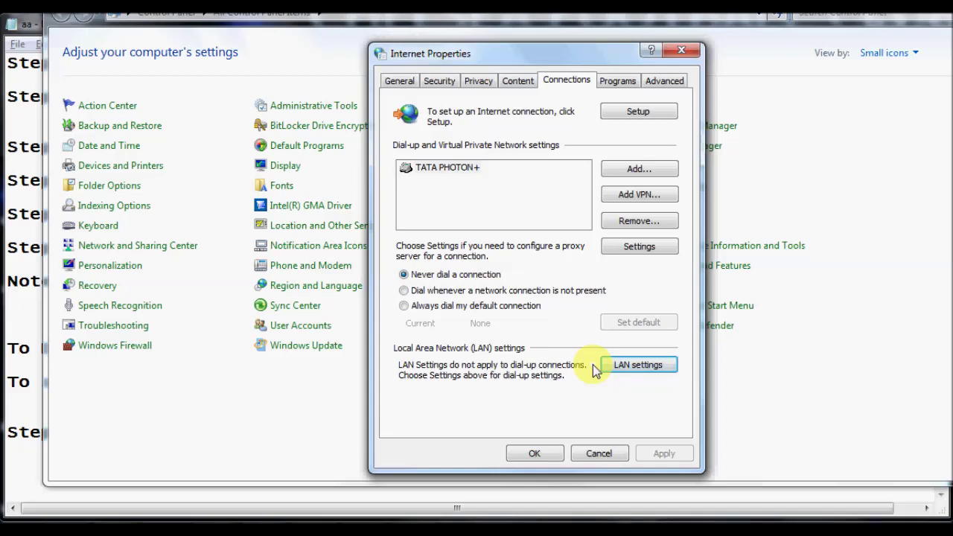
click(637, 365)
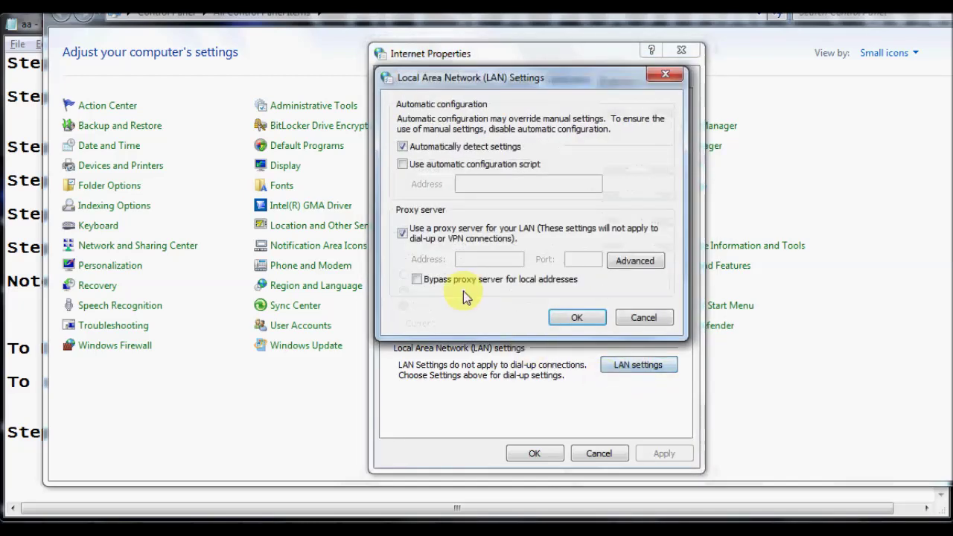
click(406, 237)
click(406, 237)
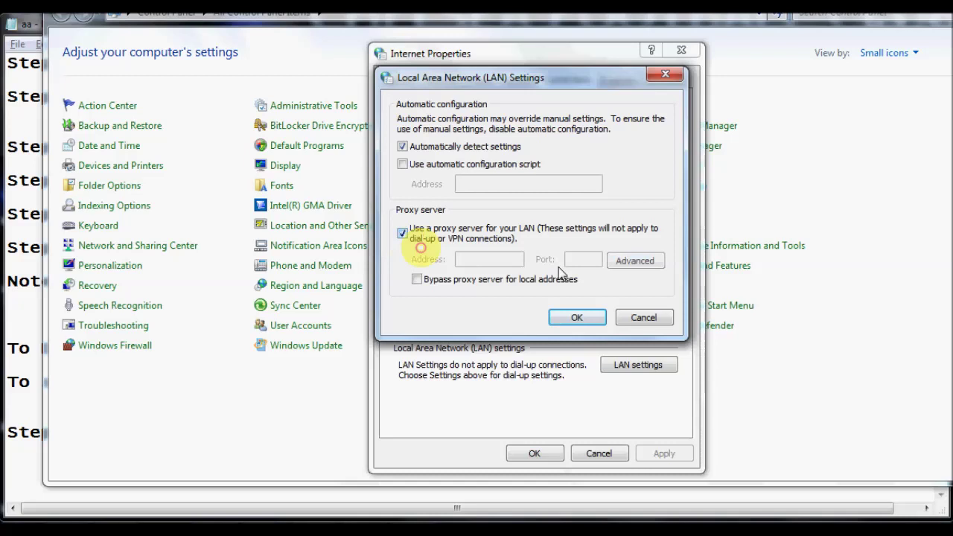
In the advanced proxy settings, set the HTTP proxy address to localhost and its port to 8080
click(636, 260)
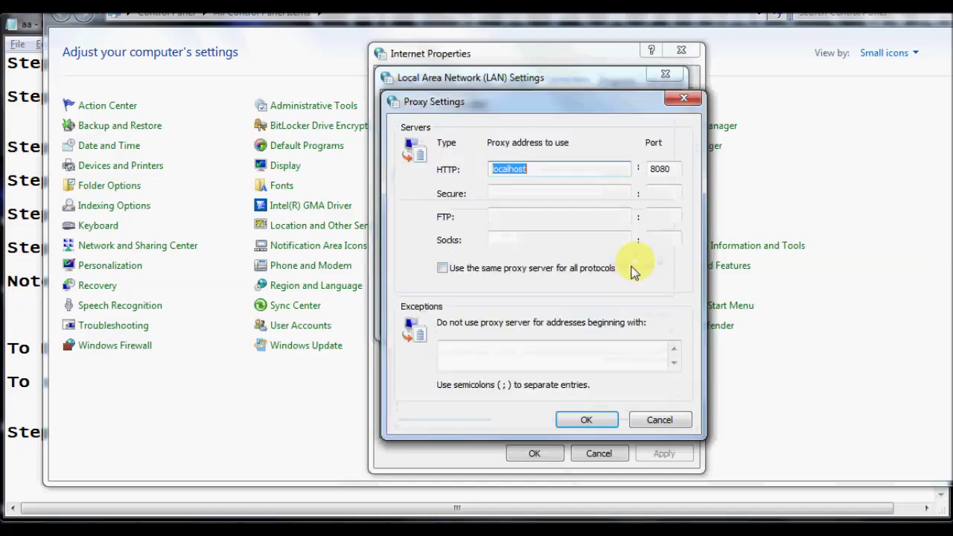
drag(489, 169, 543, 194)
click(547, 169)
double_click(547, 169)
drag(557, 97, 511, 97)
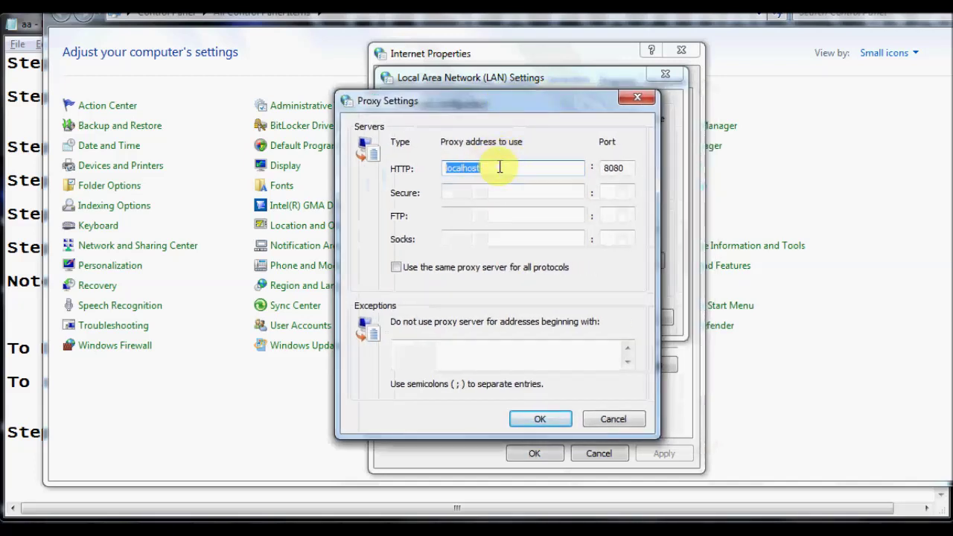
key(BackSpace)
double_click(613, 169)
key(BackSpace)
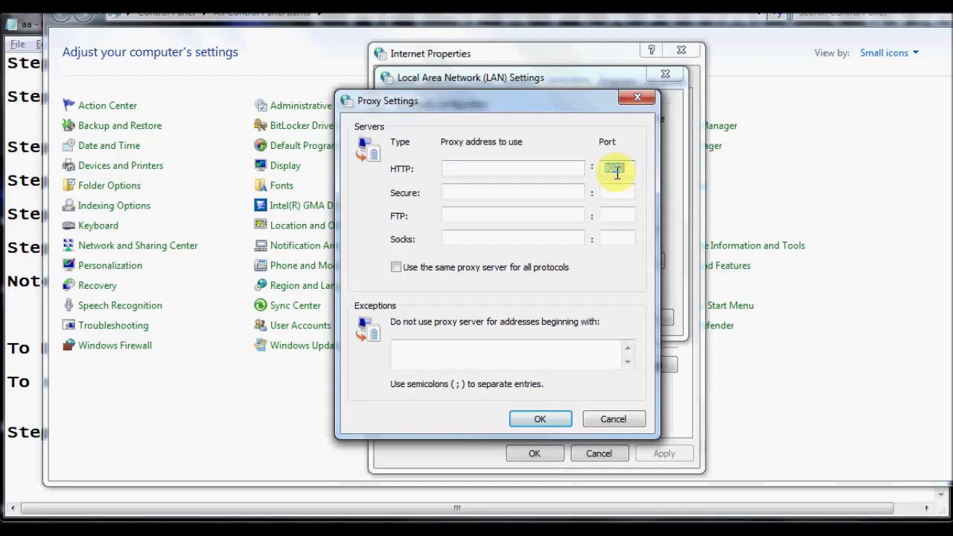
click(494, 169)
text(localhost)
key(Tab)
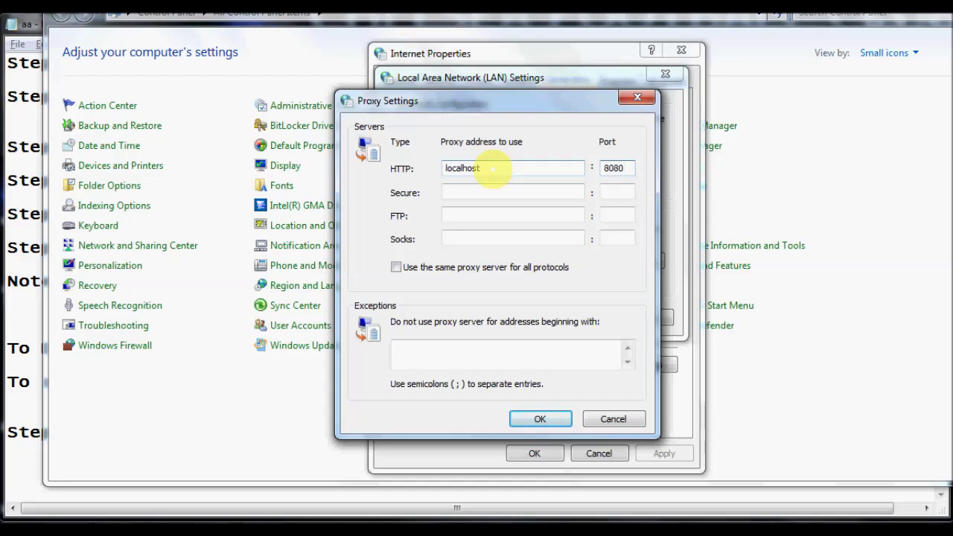
Review the address and port entered for the HTTP proxy
double_click(489, 168)
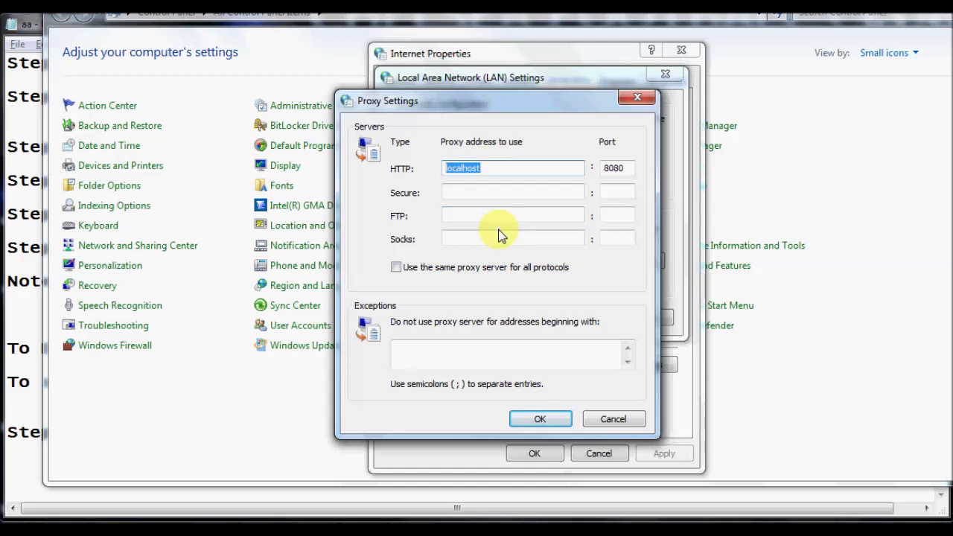
double_click(503, 167)
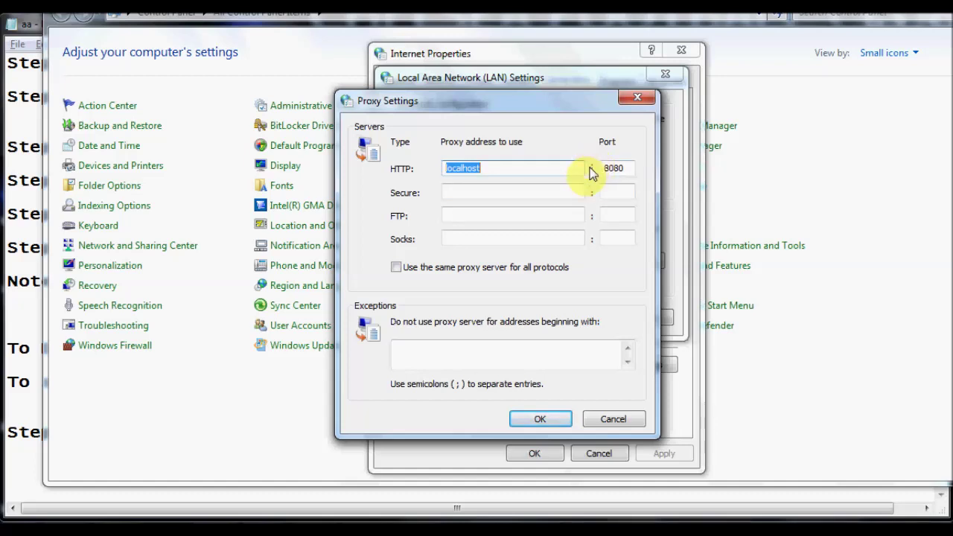
double_click(630, 168)
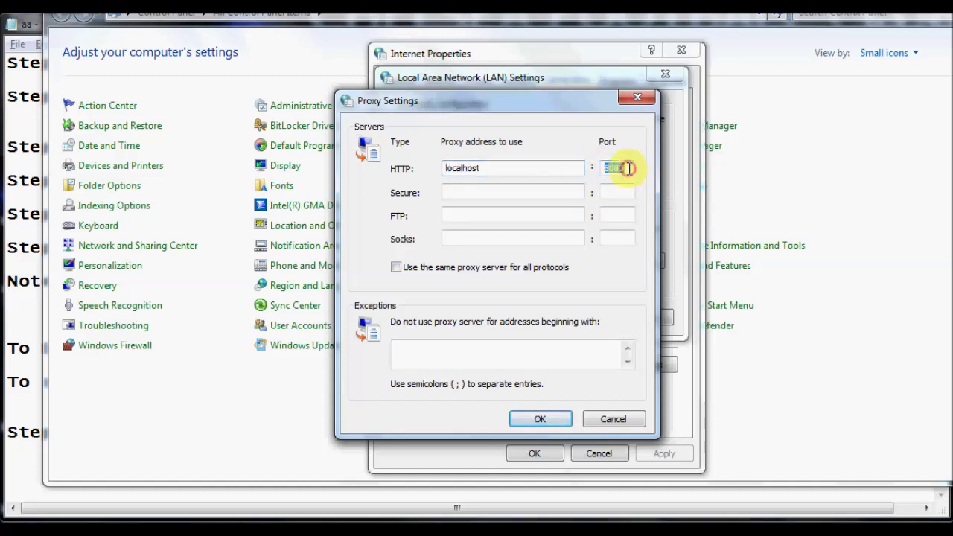
click(502, 174)
double_click(502, 174)
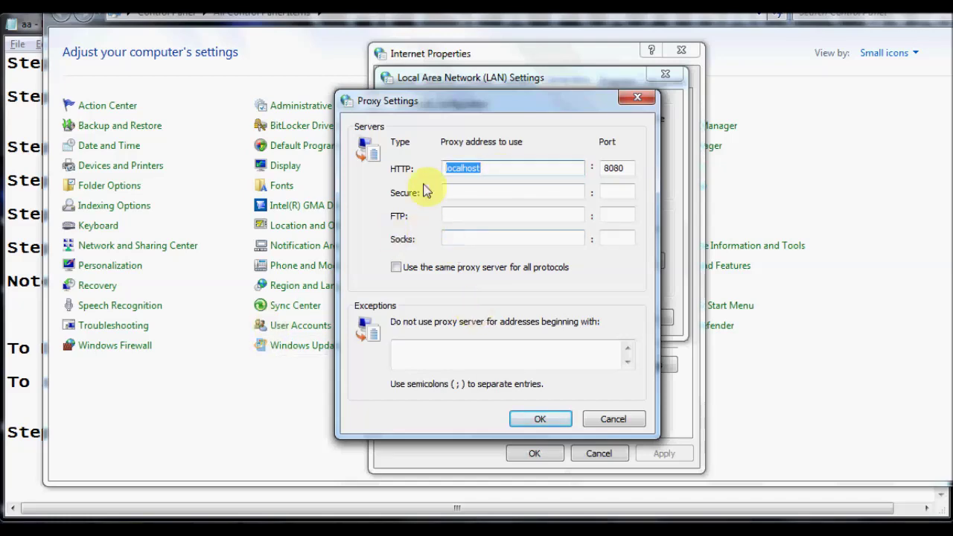
Check the SOCKS5 note in Notepad, then return to Proxy Settings and compare the HTTP and Socks entries
click(29, 469)
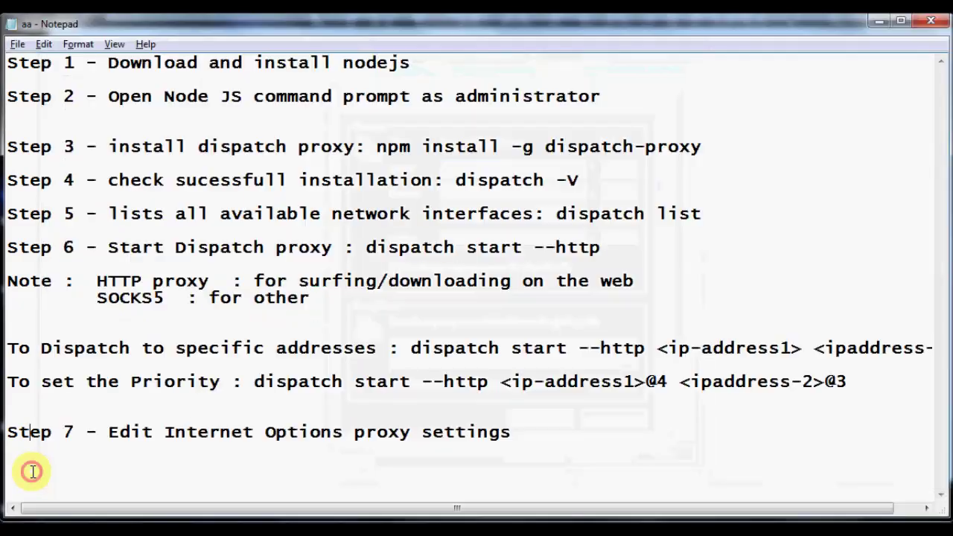
drag(165, 298, 96, 298)
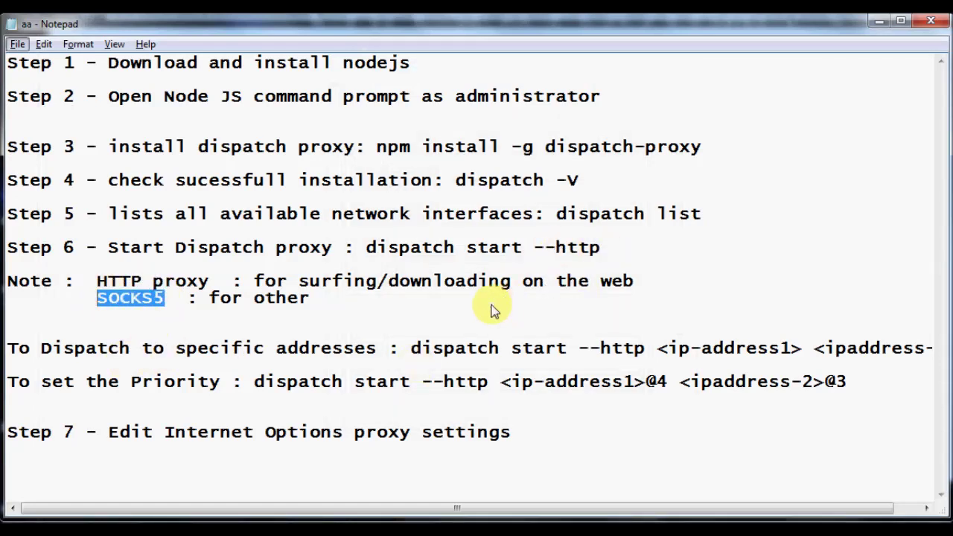
key(alt+Tab)
key(Tab)
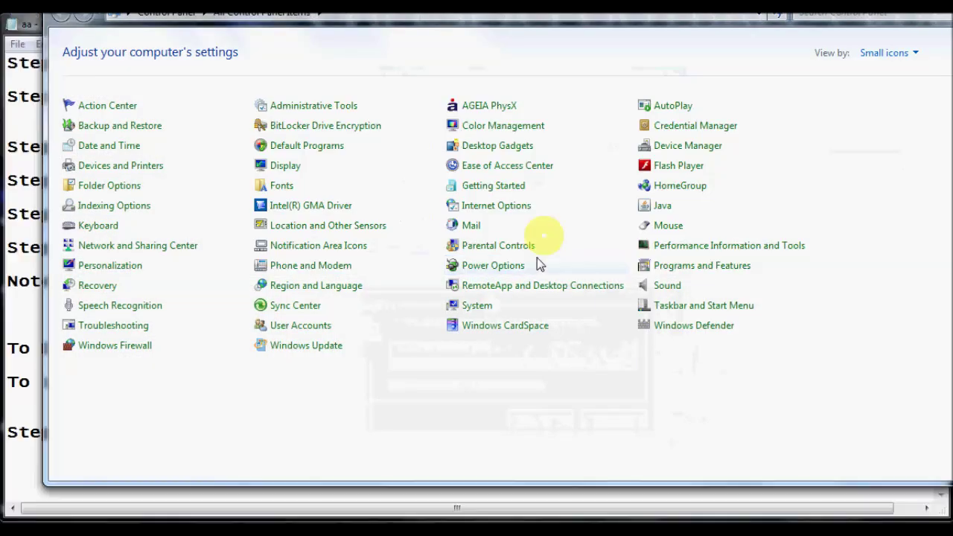
key(alt+Tab)
key(alt+Tab)
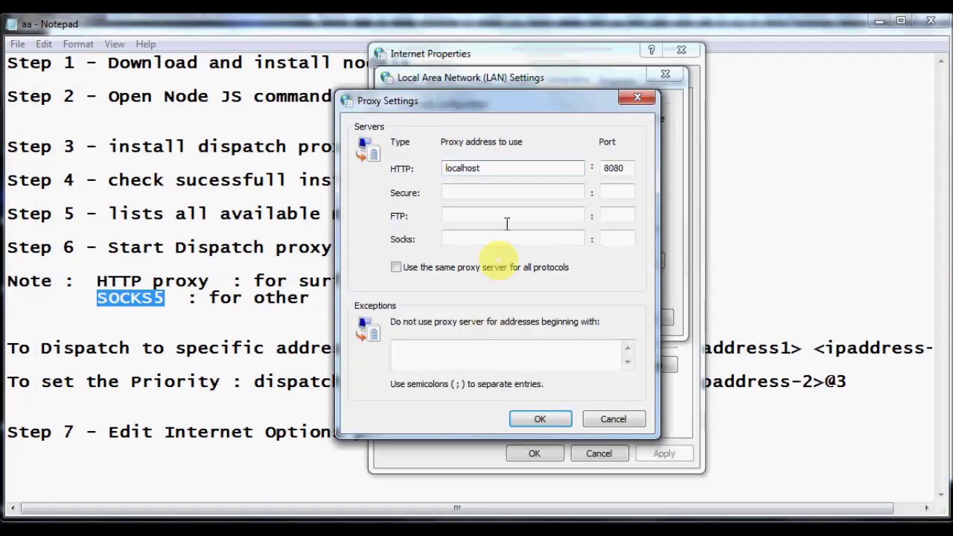
drag(485, 170, 417, 171)
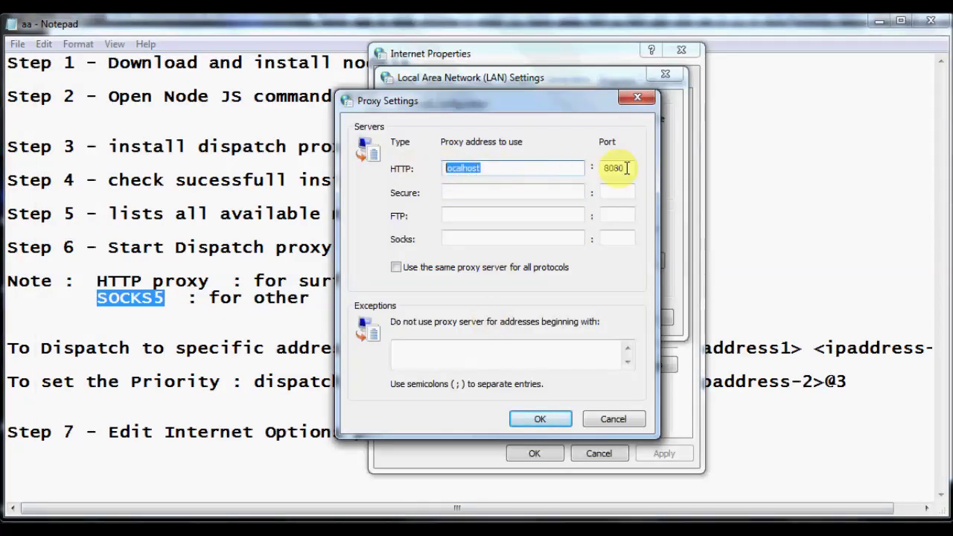
click(460, 239)
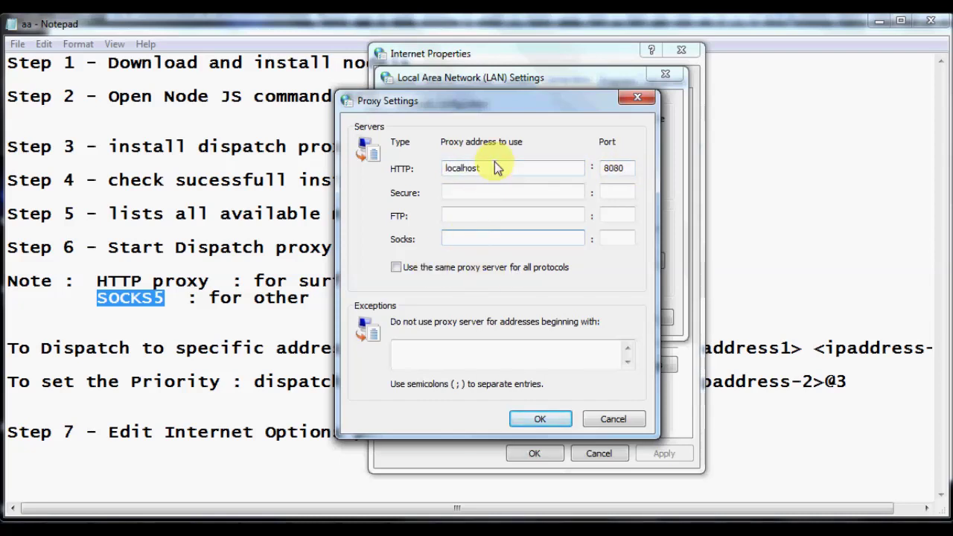
Confirm the proxy settings, the LAN settings and the Internet Properties
click(552, 428)
click(582, 319)
click(530, 455)
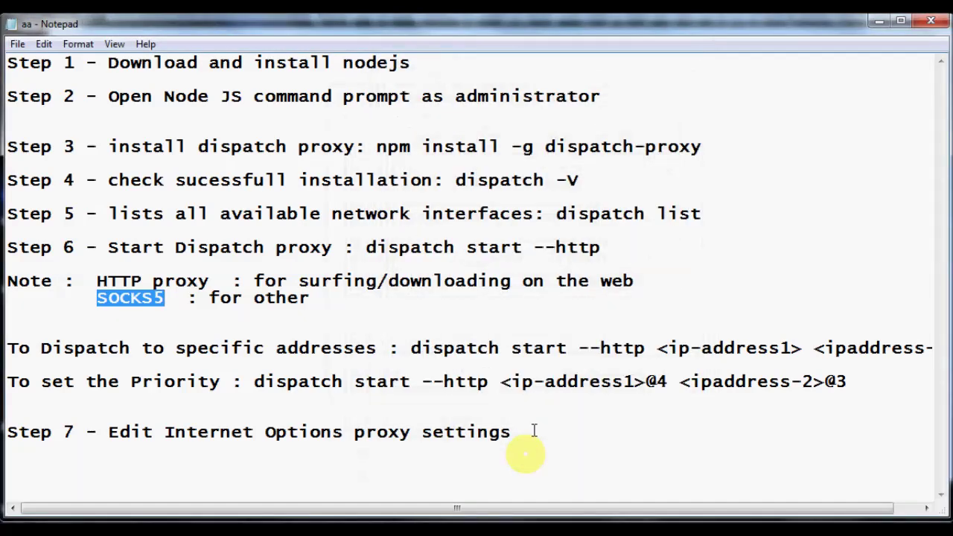
drag(528, 432, 8, 95)
click(206, 167)
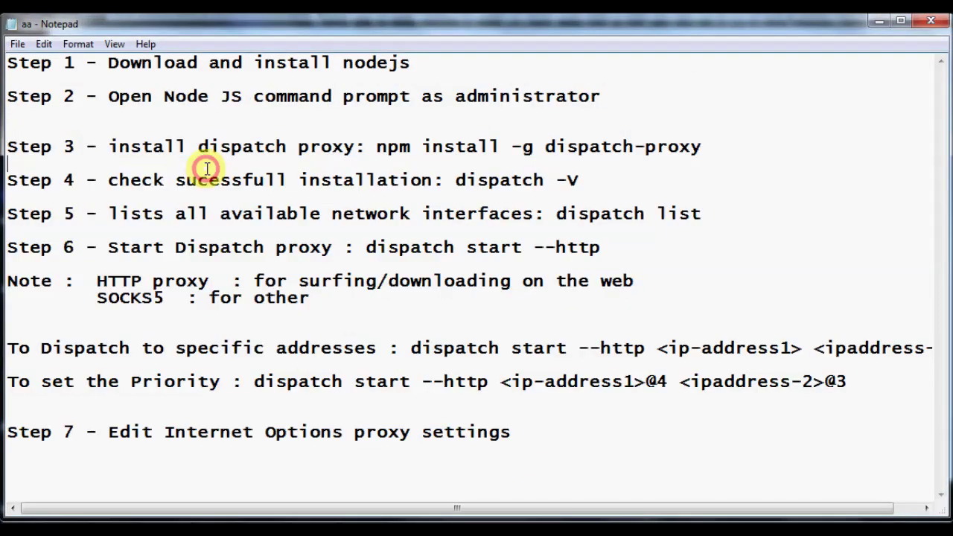